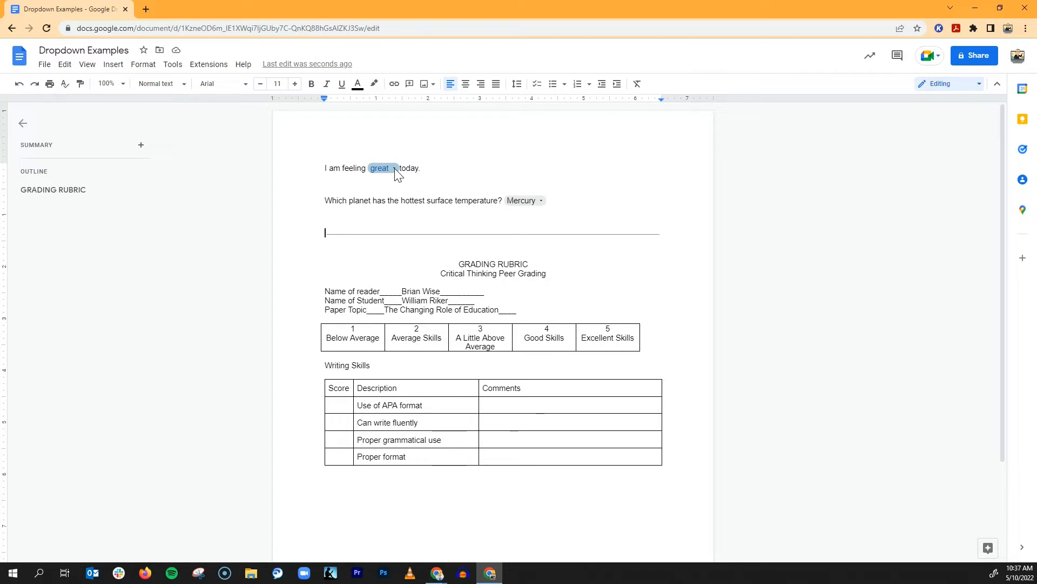
Switch the feeling dropdown in the first sentence to good, to meh, and back to great.
left_click(322, 168)
left_click_drag(342, 167, 403, 167)
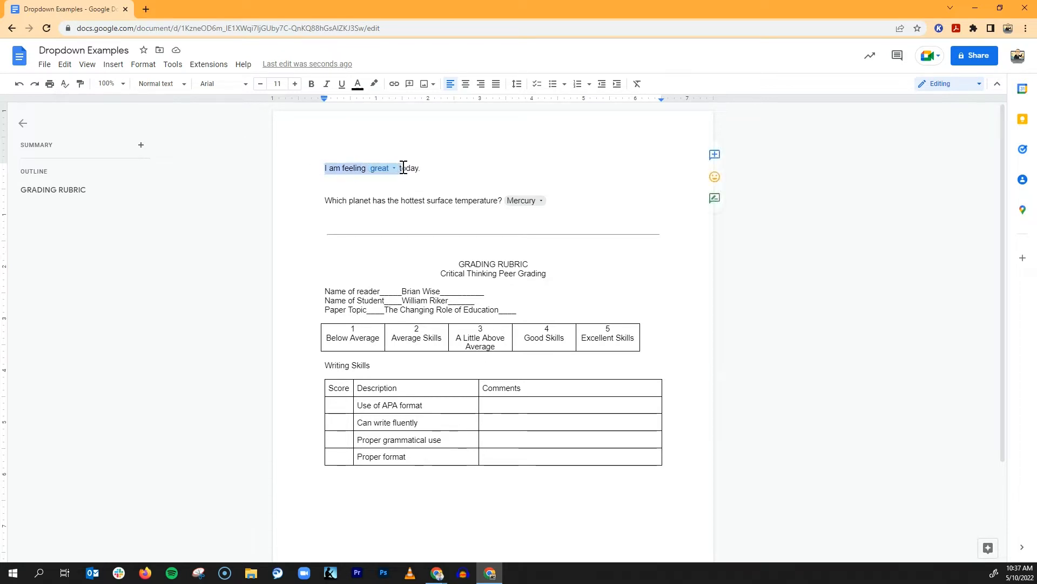
left_click(413, 167)
left_click(394, 170)
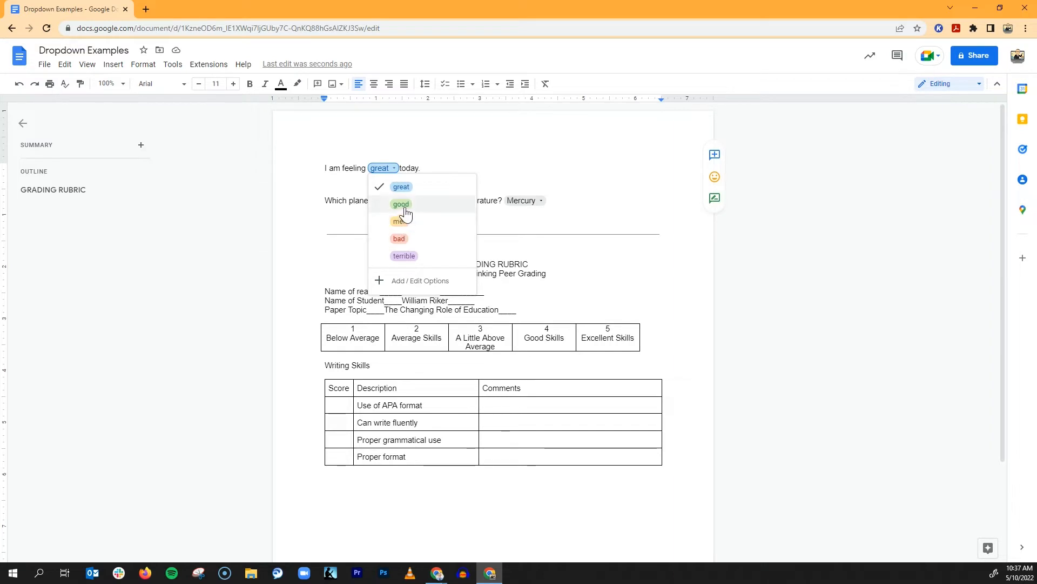
left_click(405, 208)
left_click(394, 169)
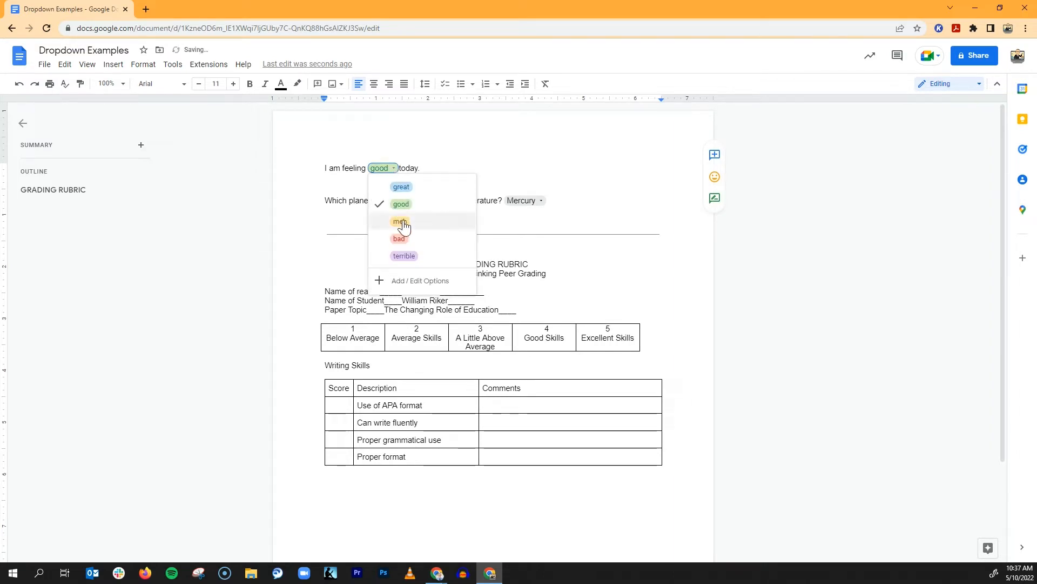
left_click(404, 226)
left_click(395, 169)
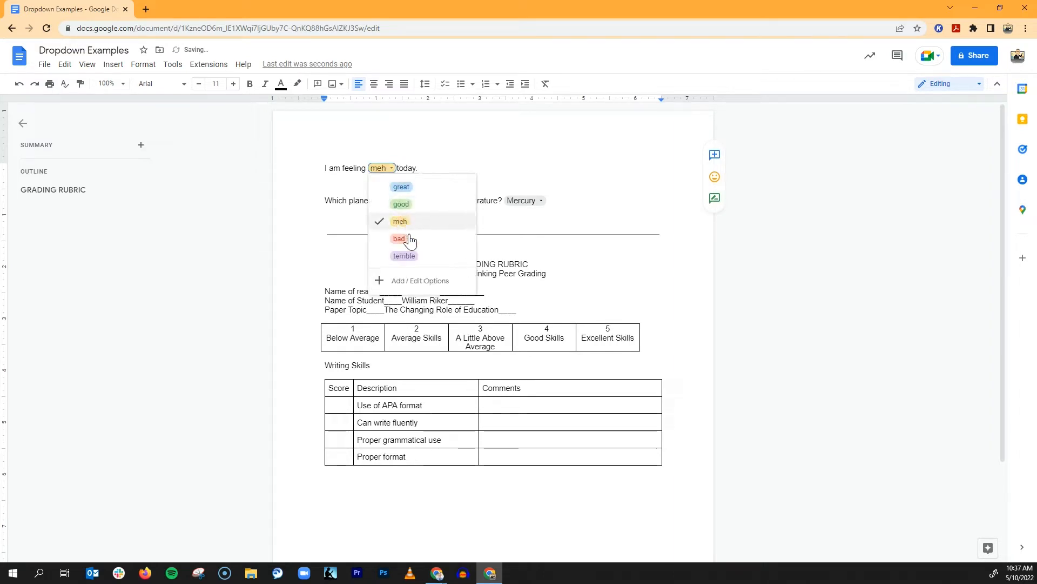
left_click(405, 190)
Choose Venus in the hottest planet question's dropdown and make the dropdown text bold.
left_click(541, 199)
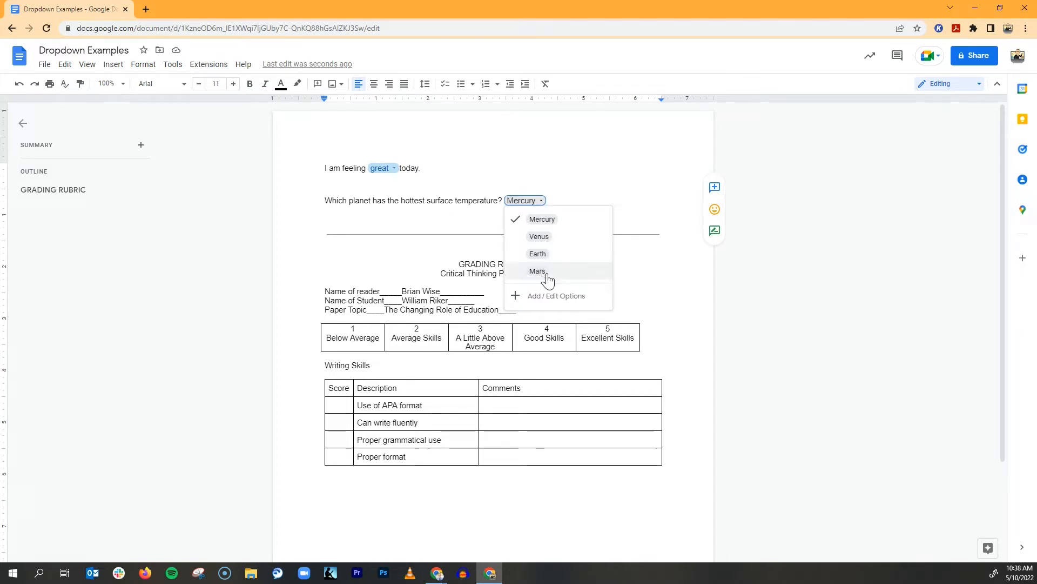
left_click(543, 237)
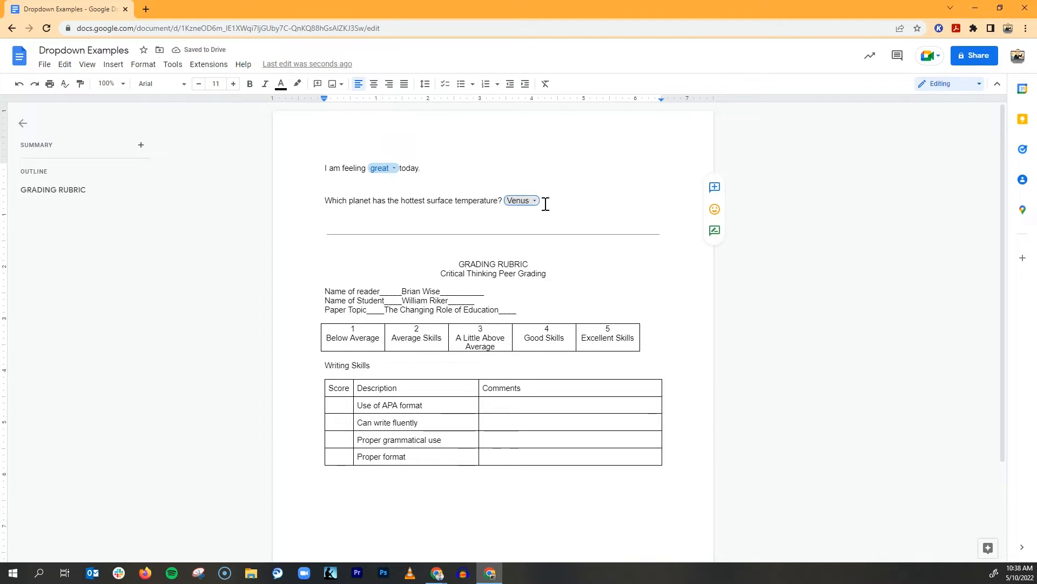
left_click_drag(546, 204, 504, 197)
left_click(507, 199)
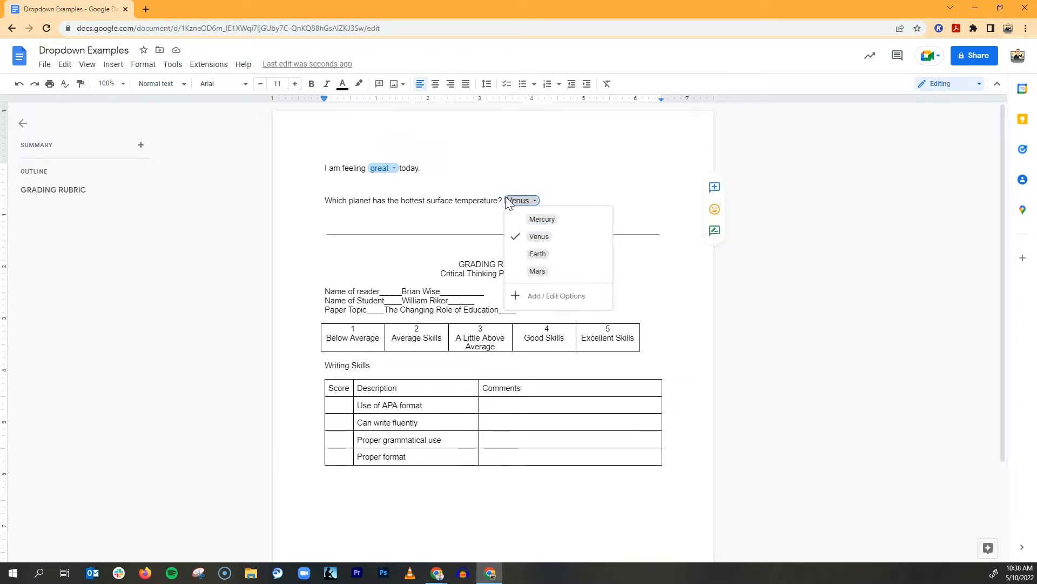
left_click(548, 198)
left_click_drag(546, 199, 510, 200)
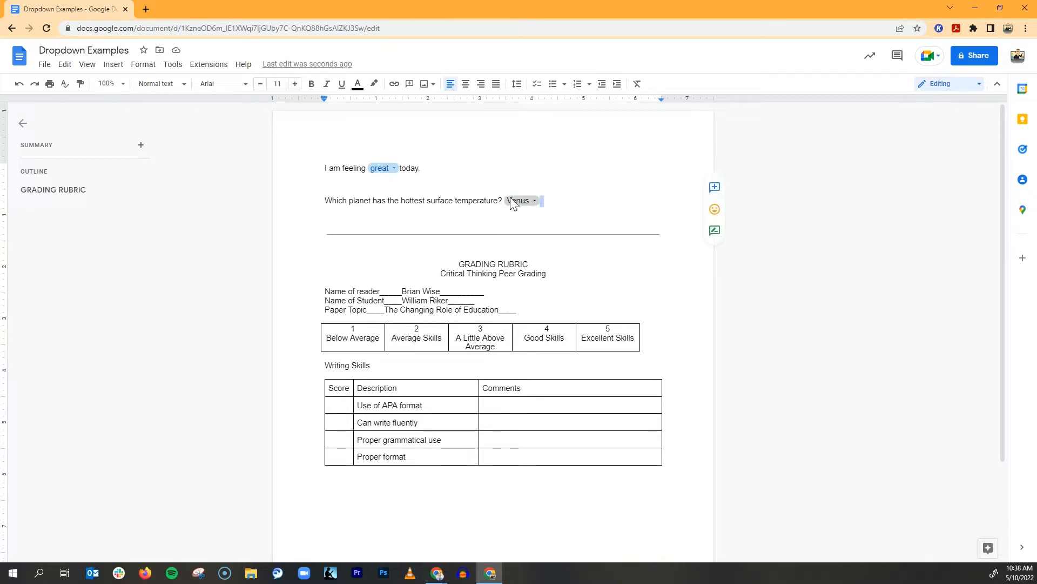
left_click(313, 86)
Change the planet dropdown's selection to Earth and to Mars.
left_click(539, 200)
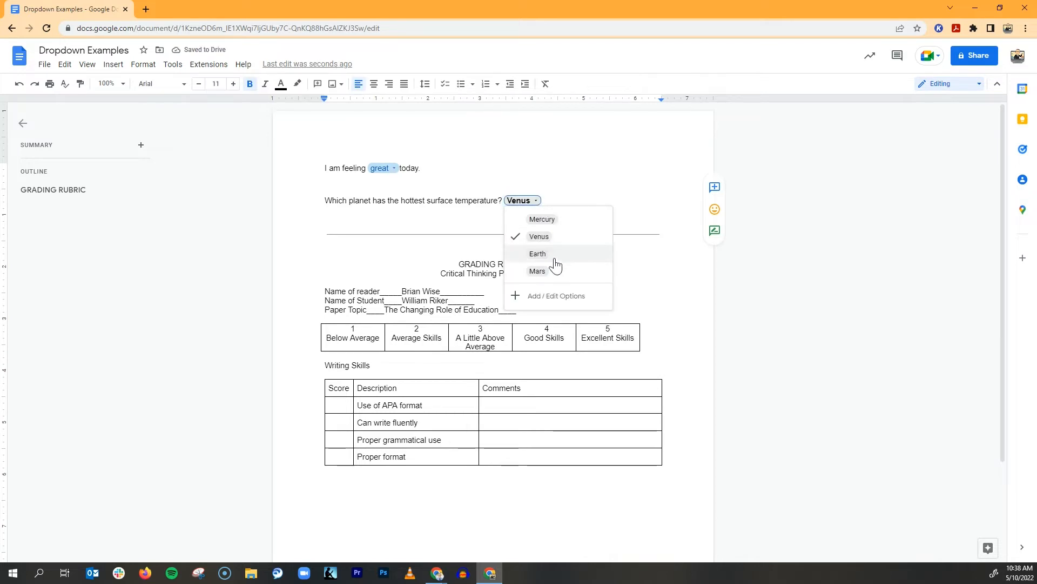
left_click(555, 262)
left_click(534, 202)
left_click(540, 277)
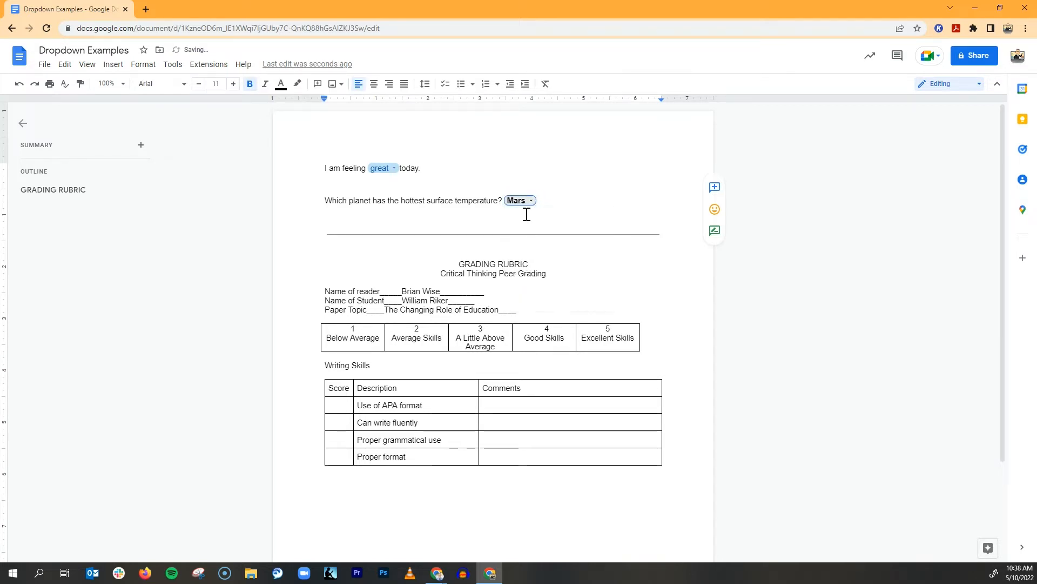
Increase the font size of the planet dropdown to 19.
left_click_drag(545, 200, 503, 200)
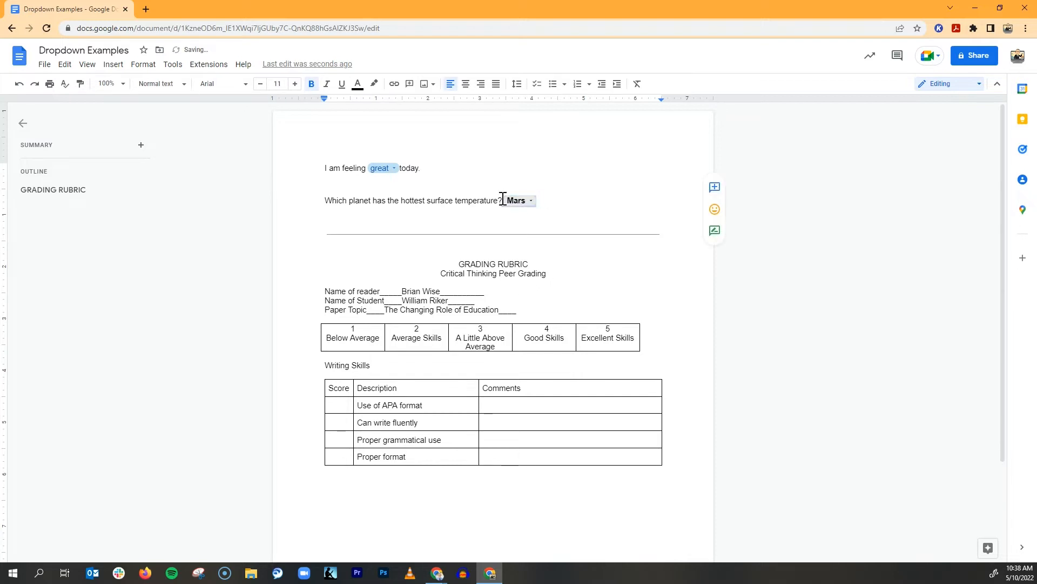
left_click(295, 84)
left_click(295, 83)
left_click(294, 83)
left_click(295, 83)
left_click(295, 84)
left_click(295, 83)
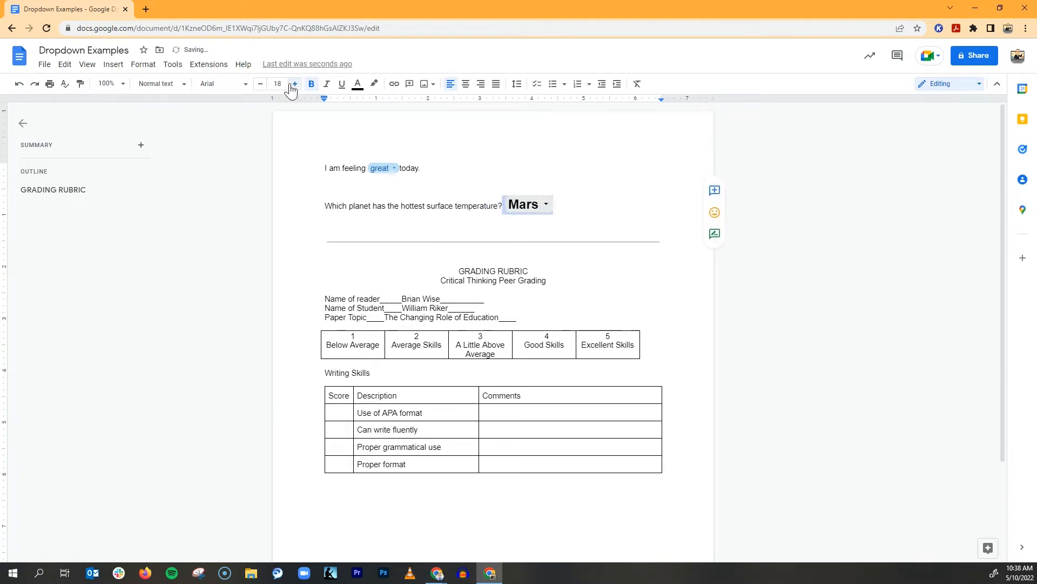
left_click(295, 83)
left_click(295, 83)
Change the planet dropdown's font to Limelight.
left_click(569, 204)
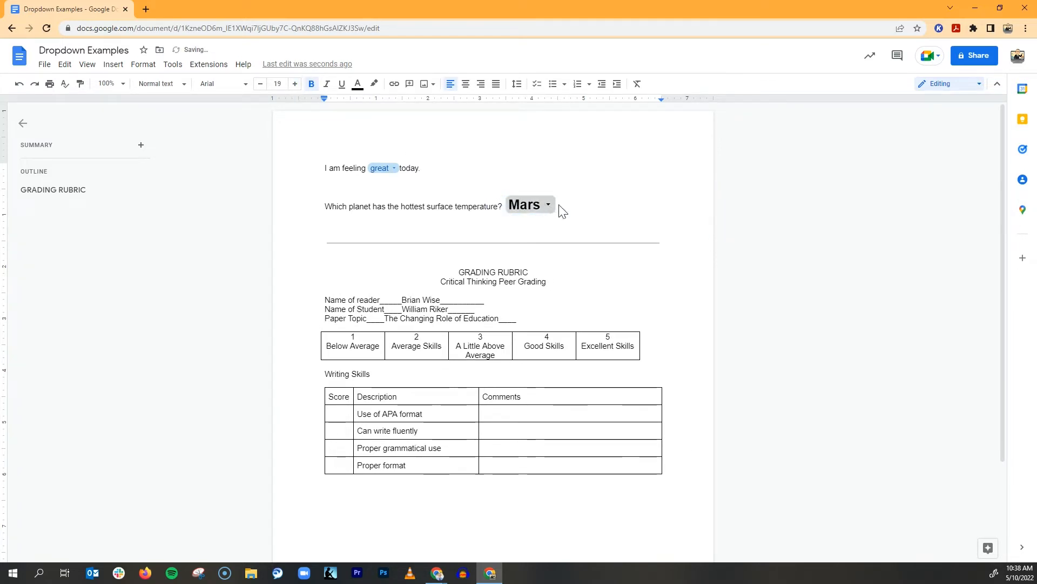
left_click_drag(511, 208, 505, 203)
left_click(241, 84)
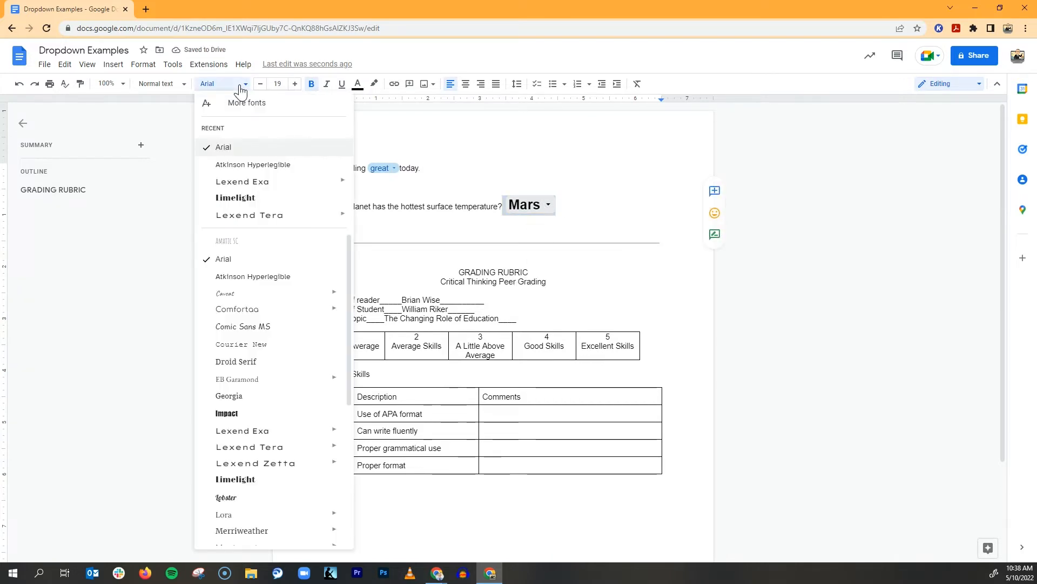
left_click(264, 198)
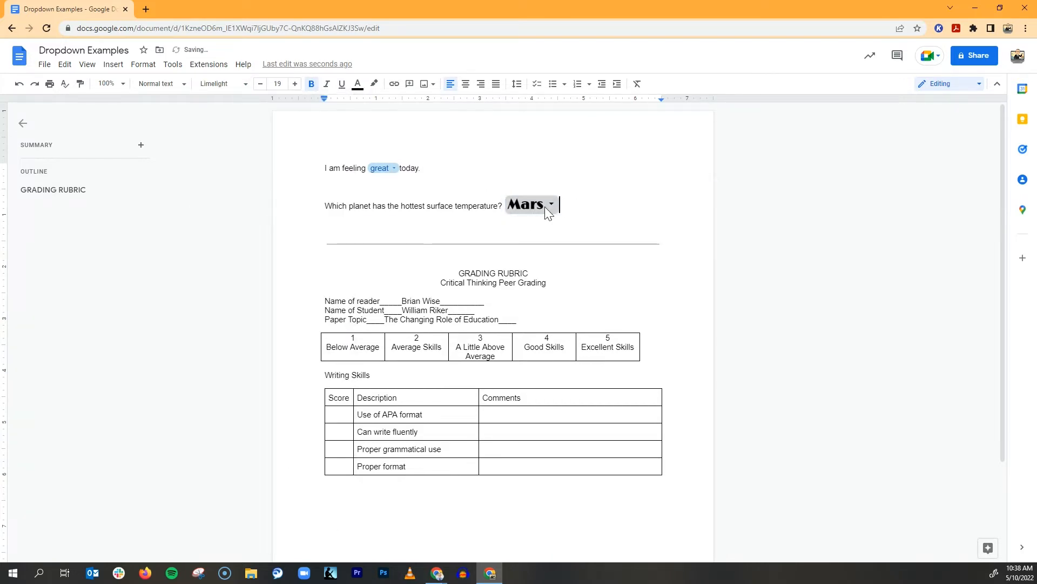
Switch the planet dropdown through Venus and Mercury, ending on Earth.
left_click(550, 205)
left_click(562, 246)
left_click(562, 203)
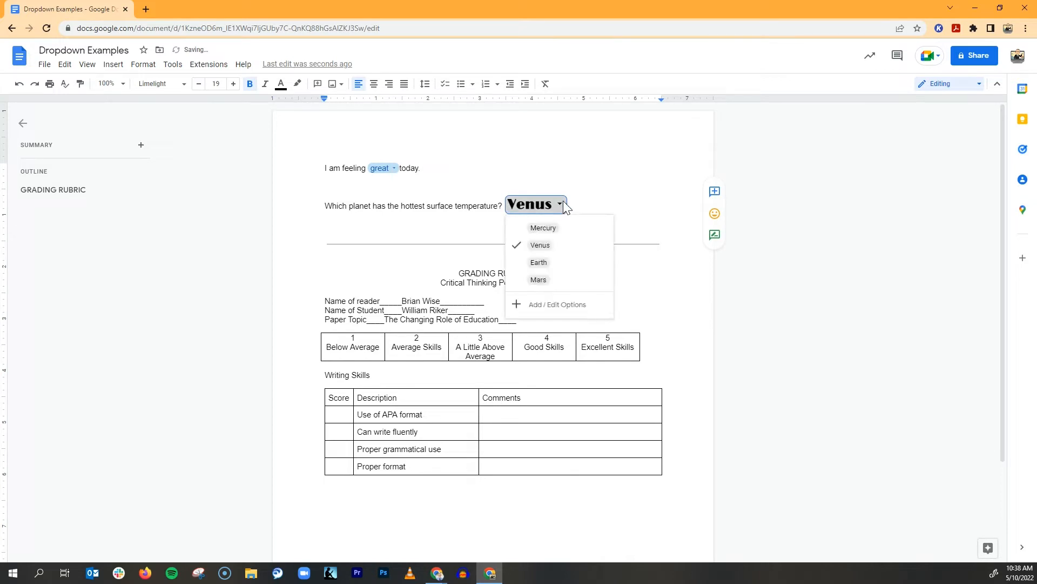
left_click(565, 231)
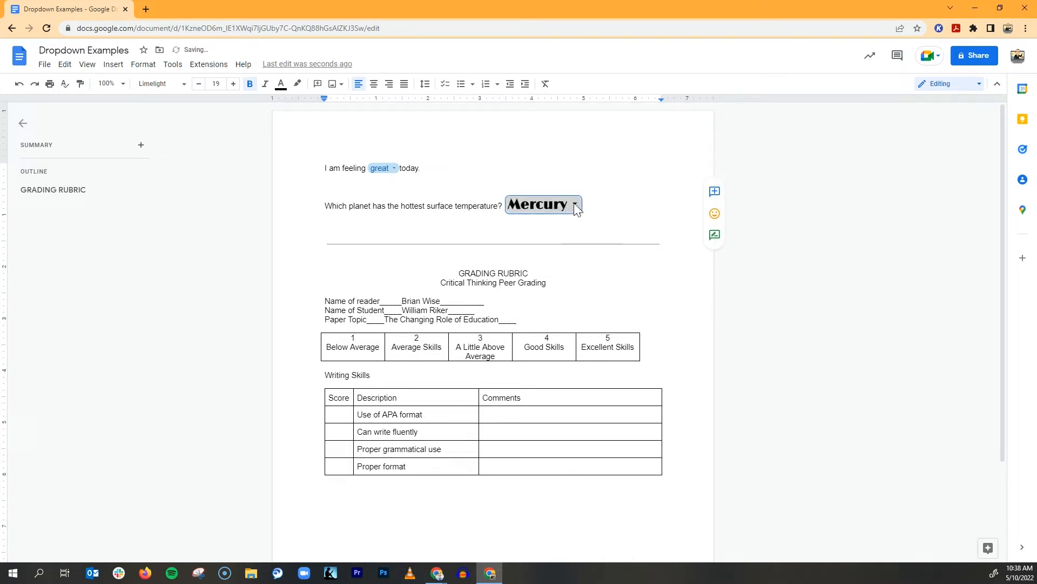
left_click(576, 207)
left_click(585, 265)
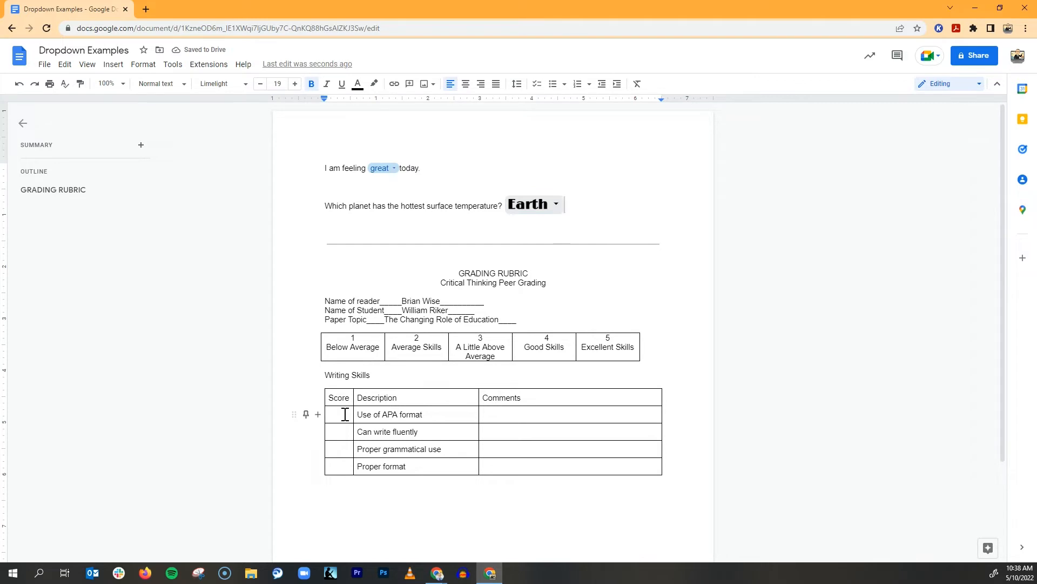
Start a new dropdown in the Score cell for Use of APA format and name its template "4 point scale".
left_click(345, 413)
scroll(378, 382, "down", 2)
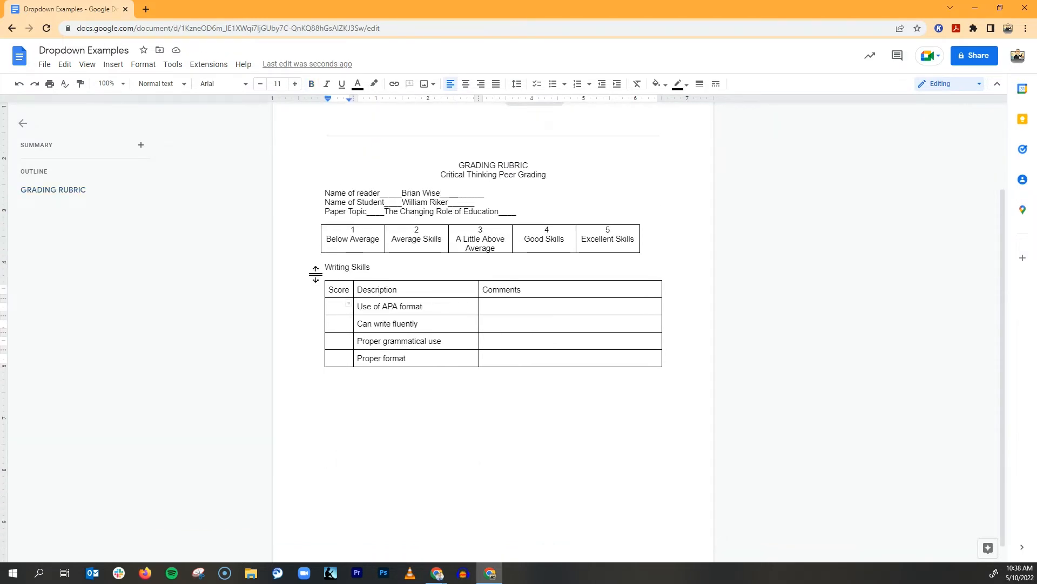
left_click(113, 64)
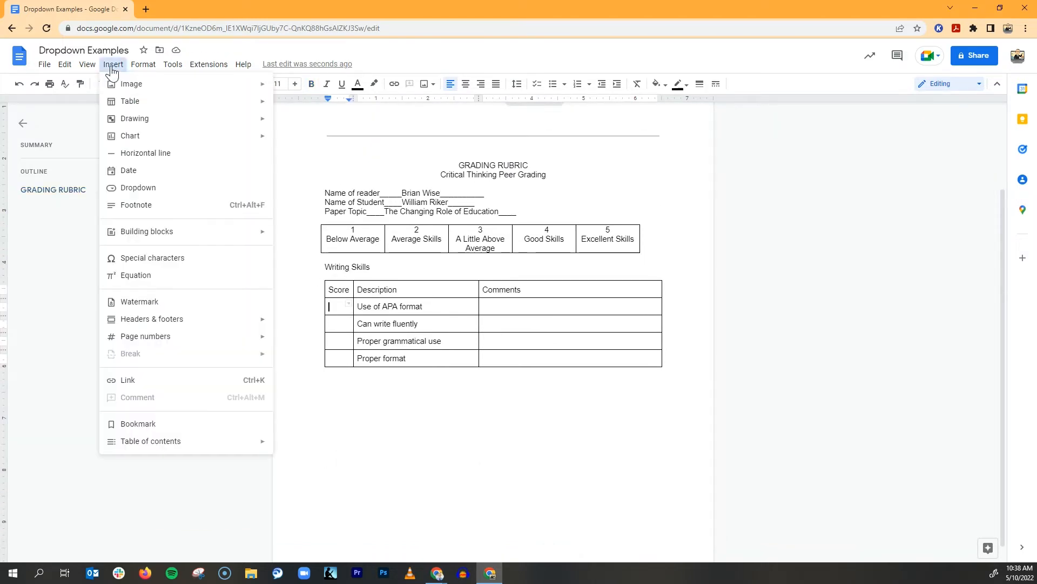
left_click(140, 190)
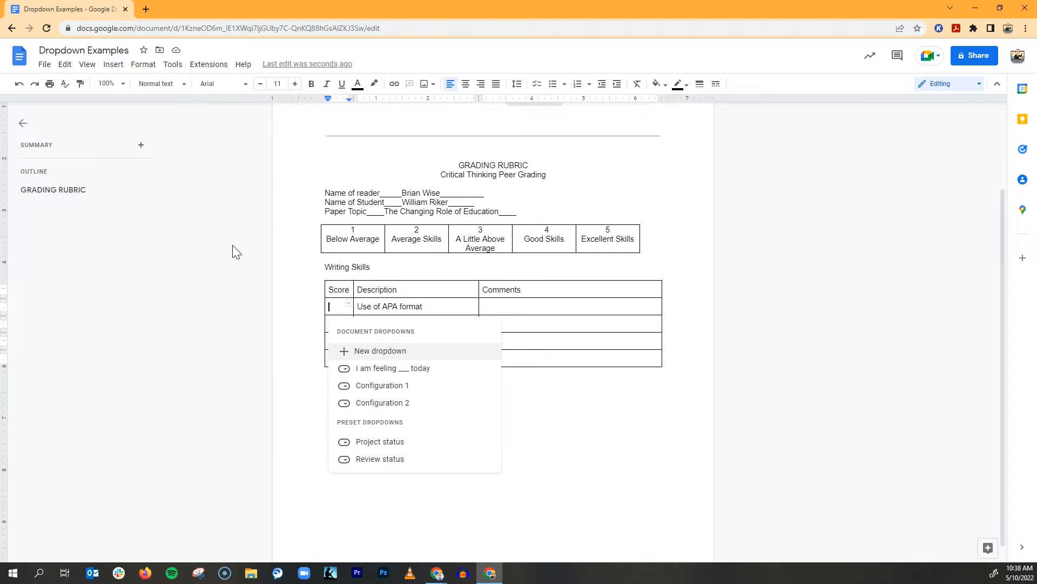
left_click(381, 351)
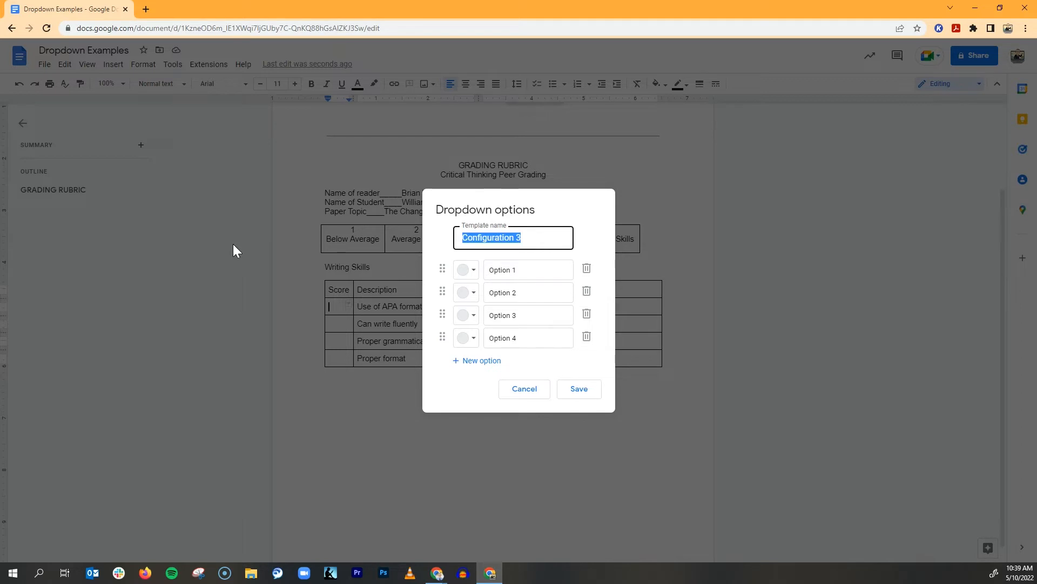
type("4 point scale")
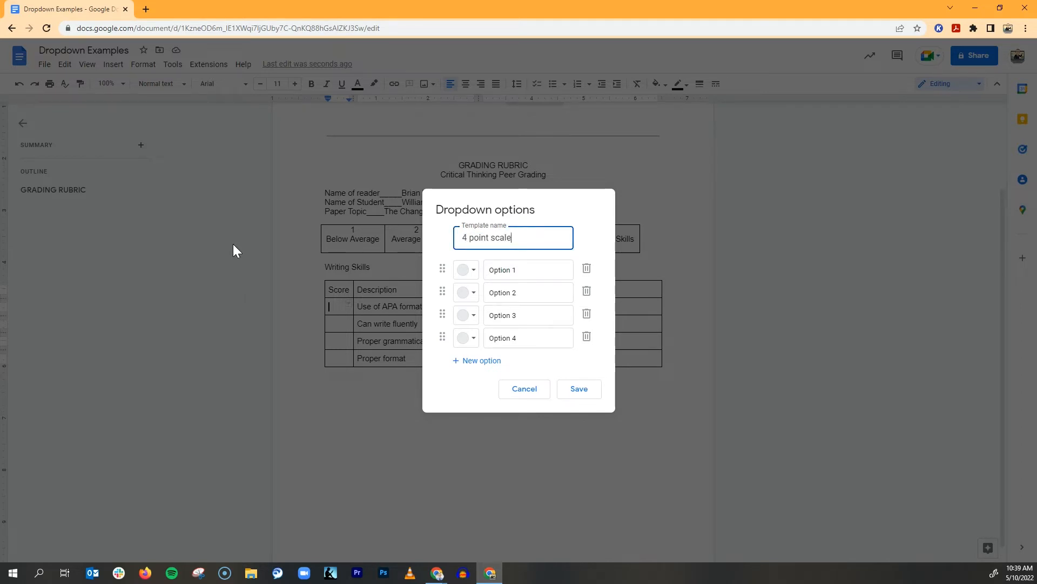
left_click(533, 271)
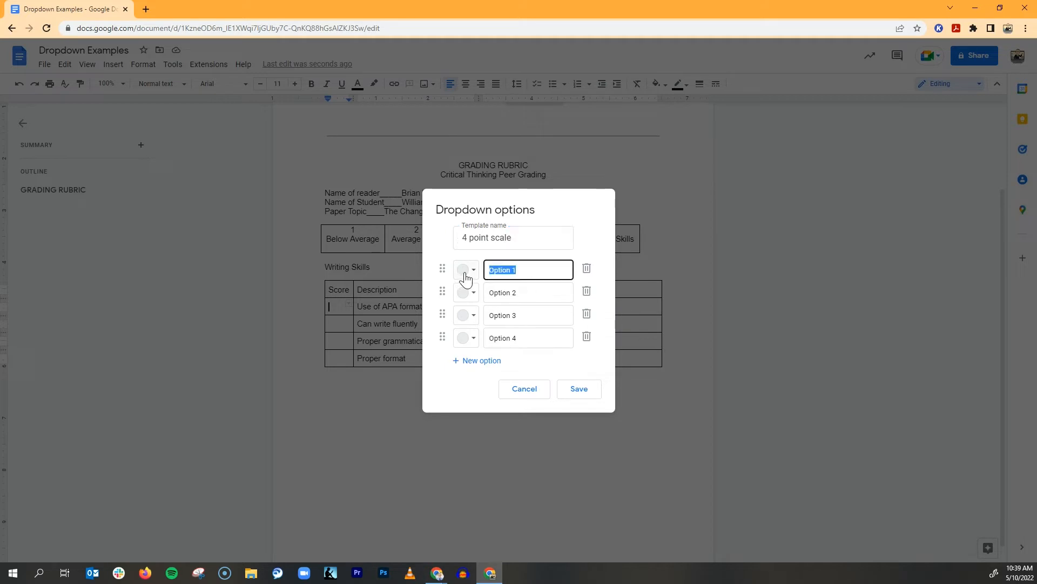
type("1")
left_click(521, 294)
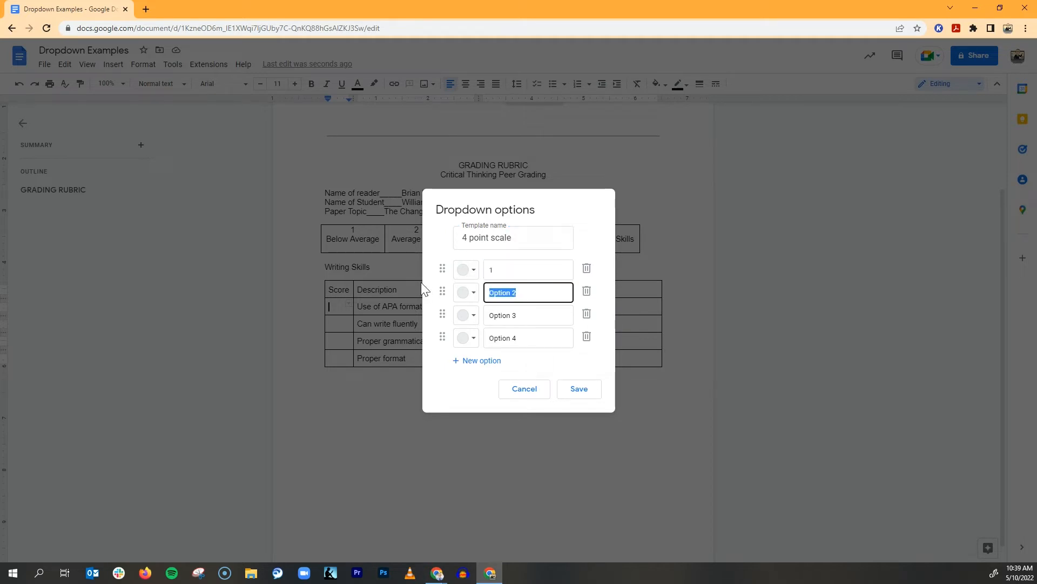
Label the four dropdown options 4, 3, 2 and 1, in that order.
left_click(496, 269)
type("4")
left_click(539, 291)
type("3")
left_click(528, 315)
type("2")
left_click(540, 339)
type("1")
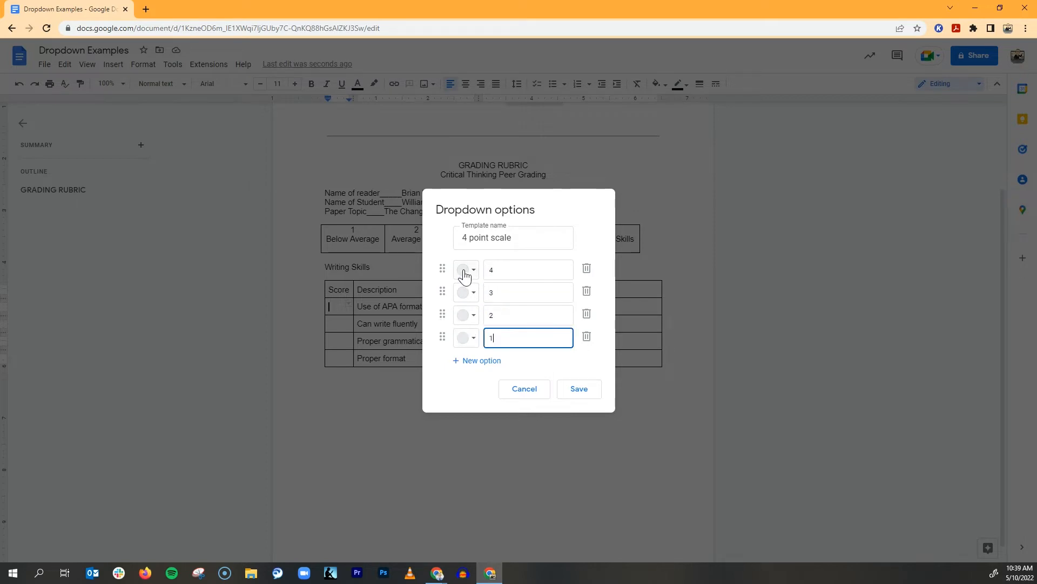
Colour option 4 dark blue, 3 dark green, 2 light yellow and 1 red, and save the dropdown.
left_click(462, 270)
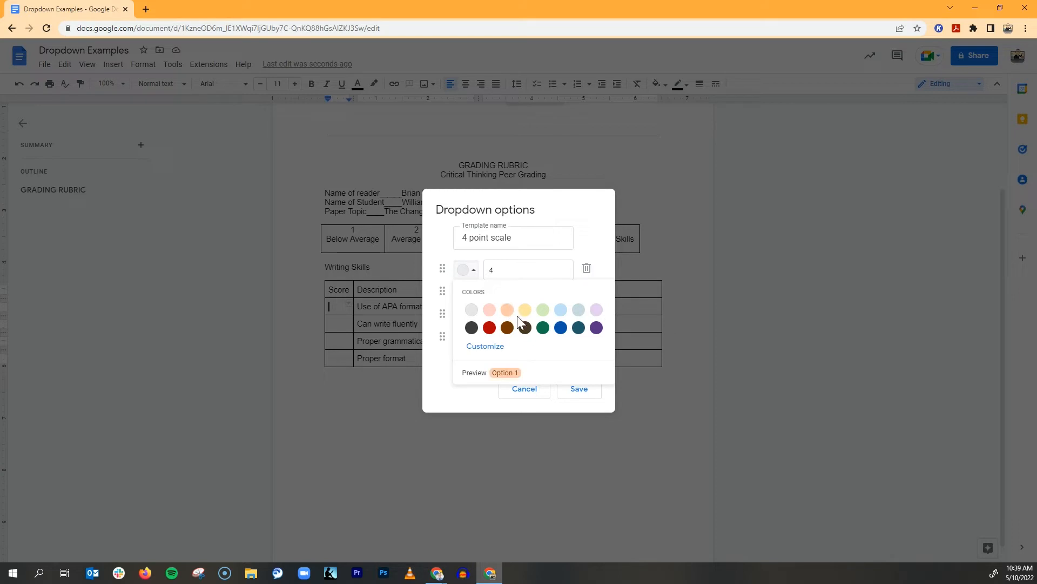
left_click(562, 331)
left_click(472, 297)
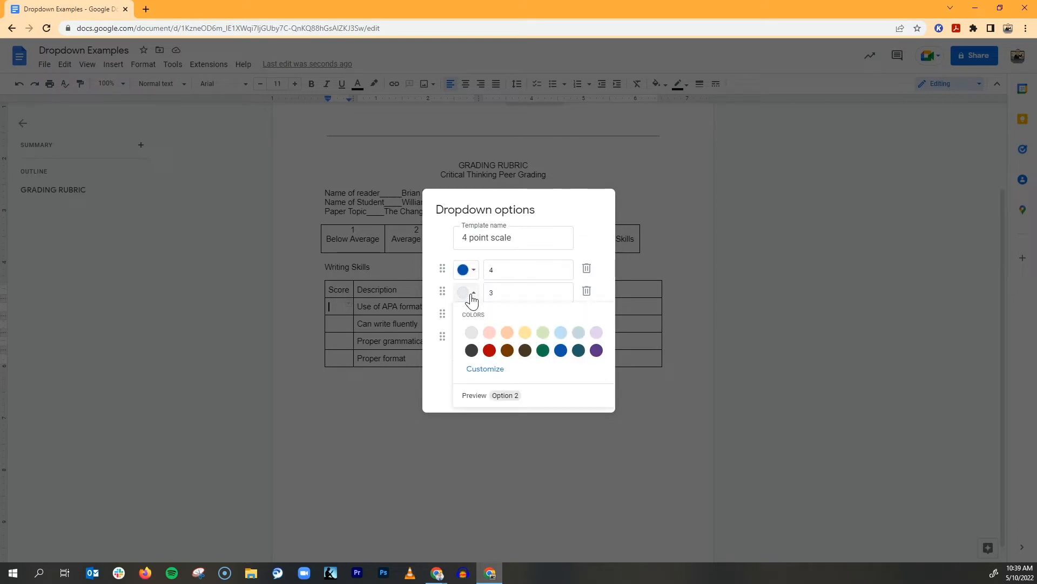
left_click(541, 347)
left_click(475, 316)
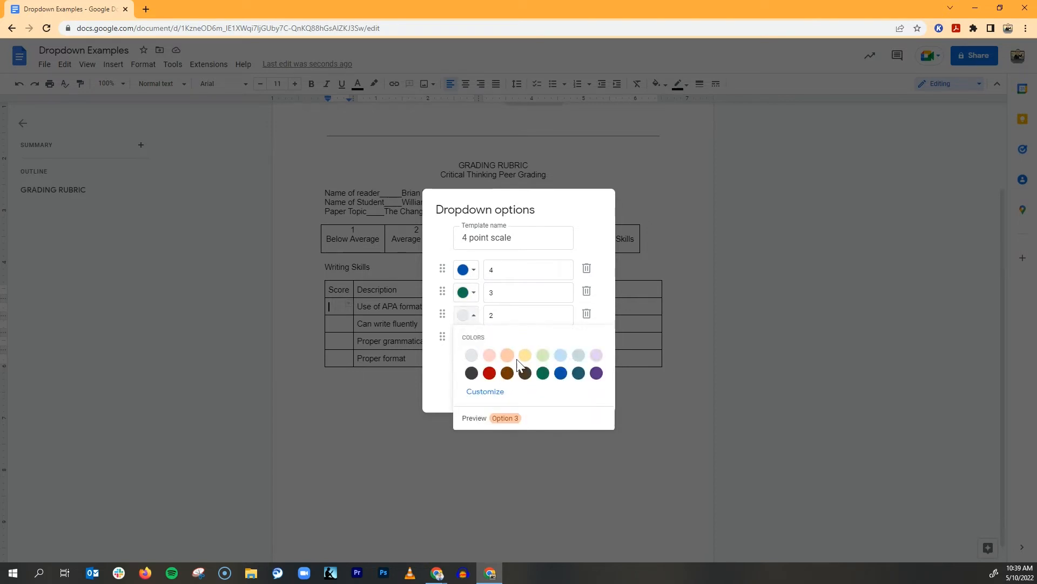
left_click(524, 355)
left_click(479, 341)
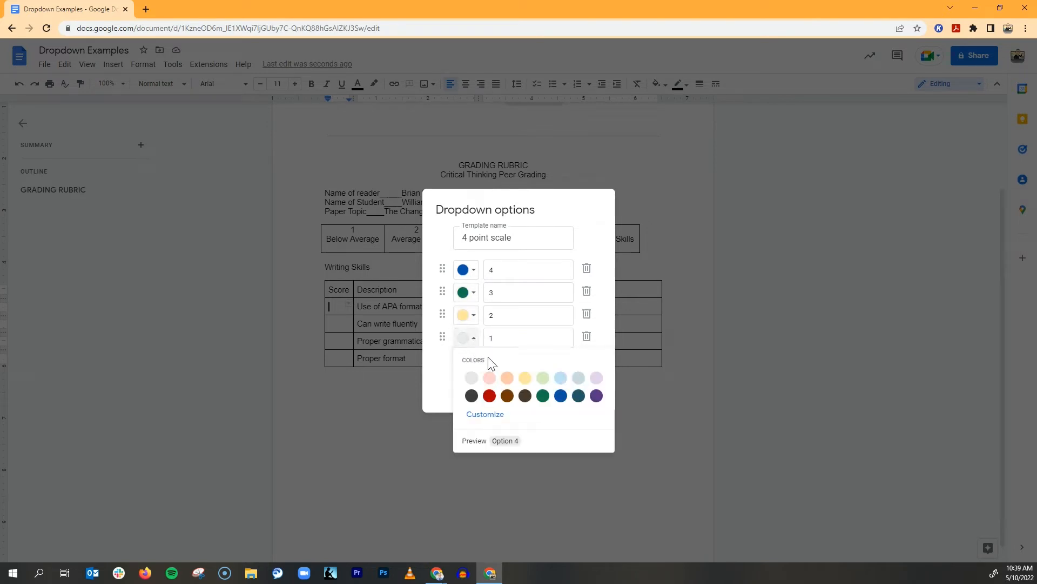
left_click(490, 395)
left_click(566, 390)
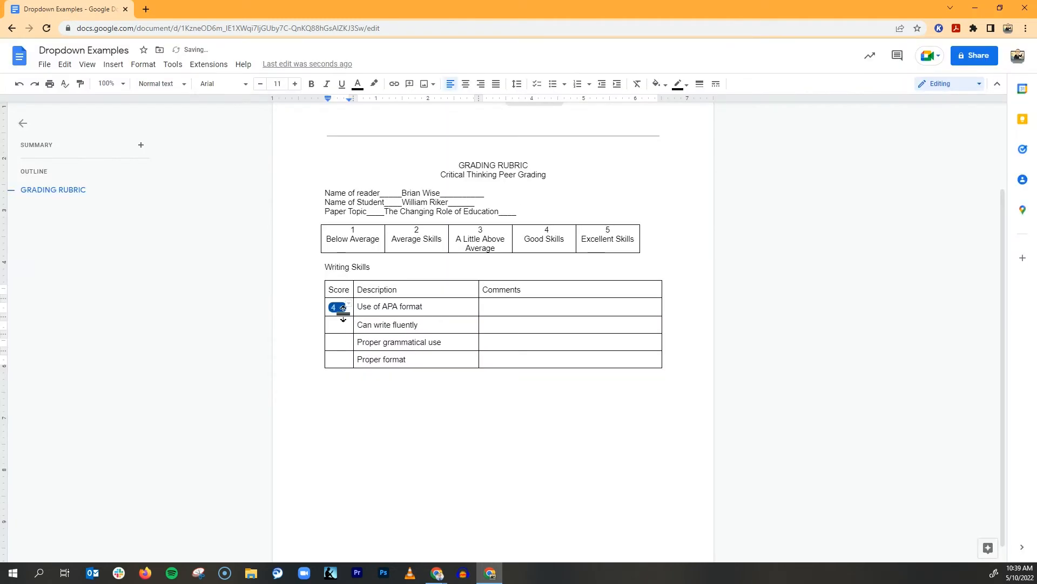
Insert the existing 4 point scale dropdown in the Score cell for Can write fluently.
left_click(342, 324)
left_click(113, 64)
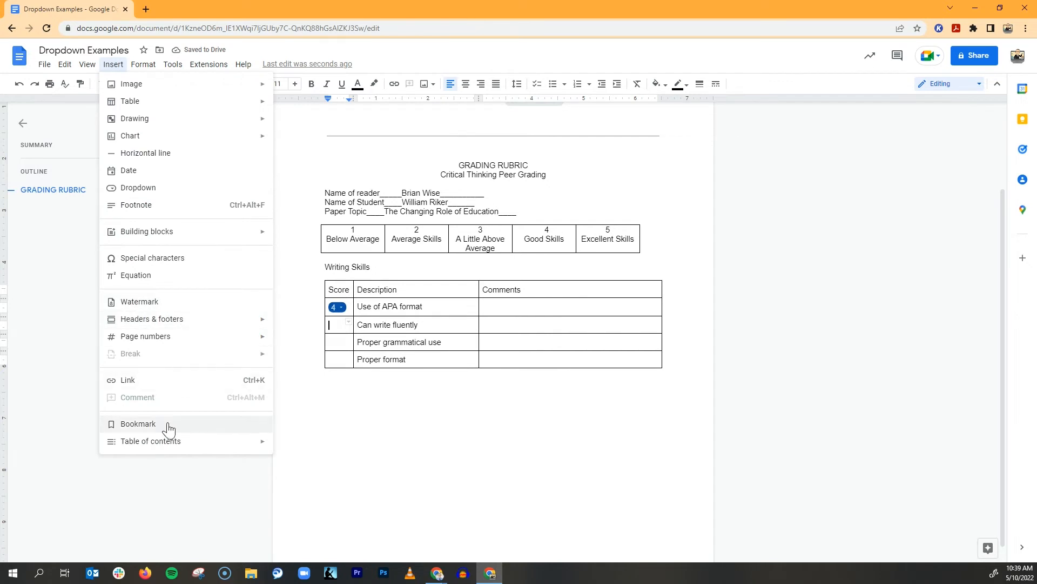
mouse_move(174, 322)
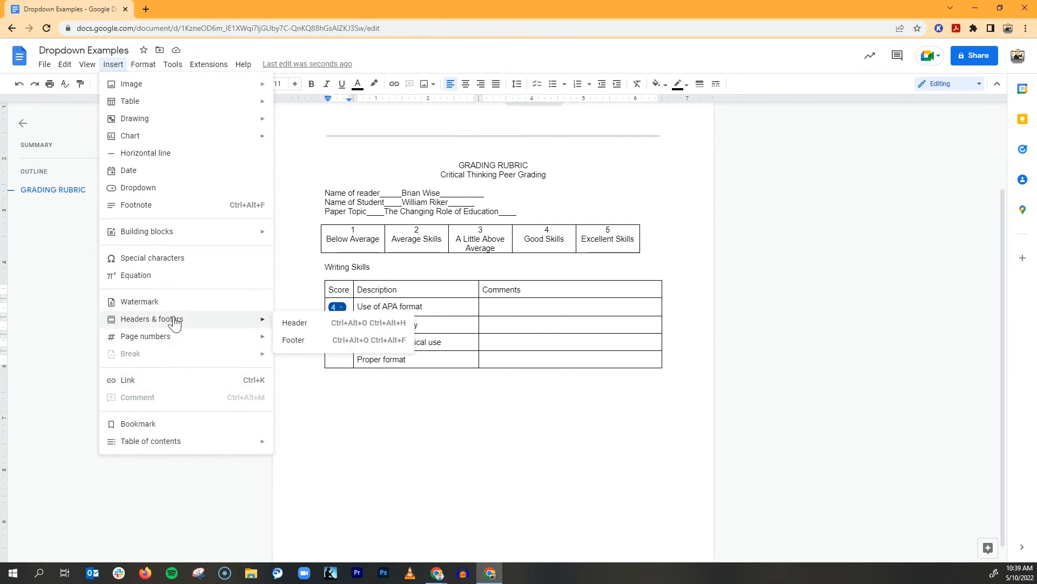
left_click(162, 187)
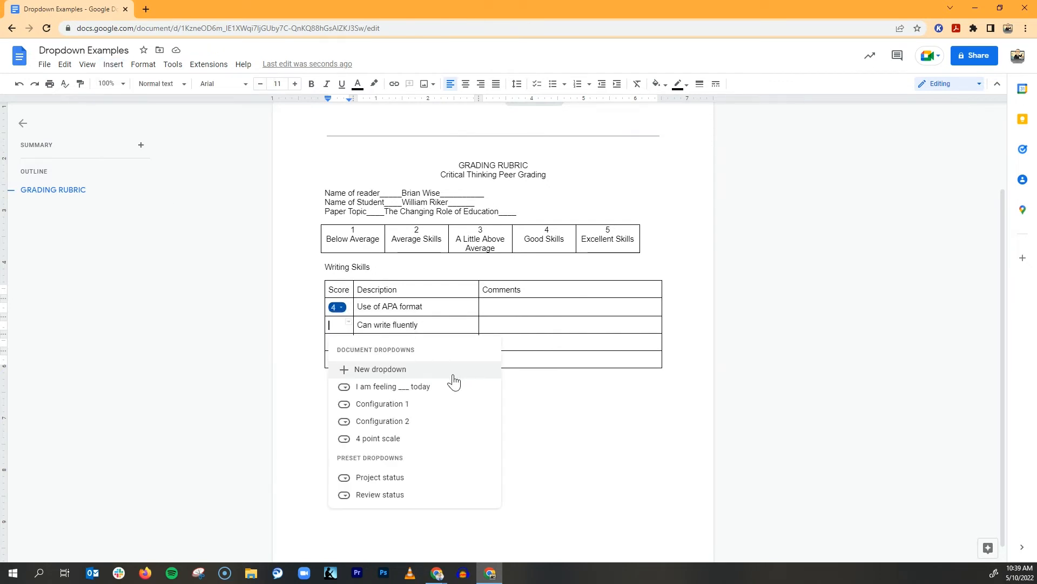
mouse_move(394, 443)
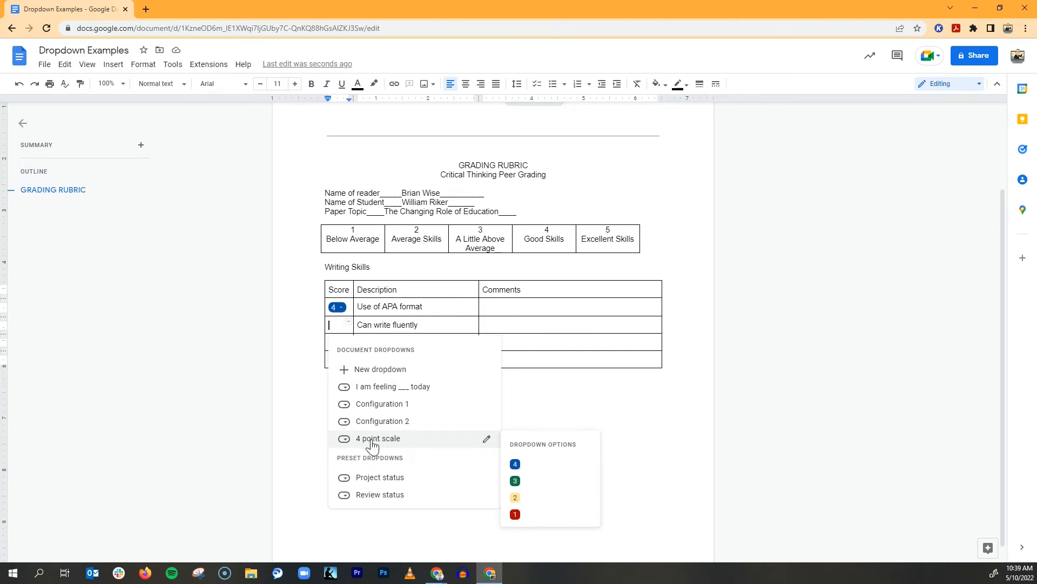
left_click(373, 441)
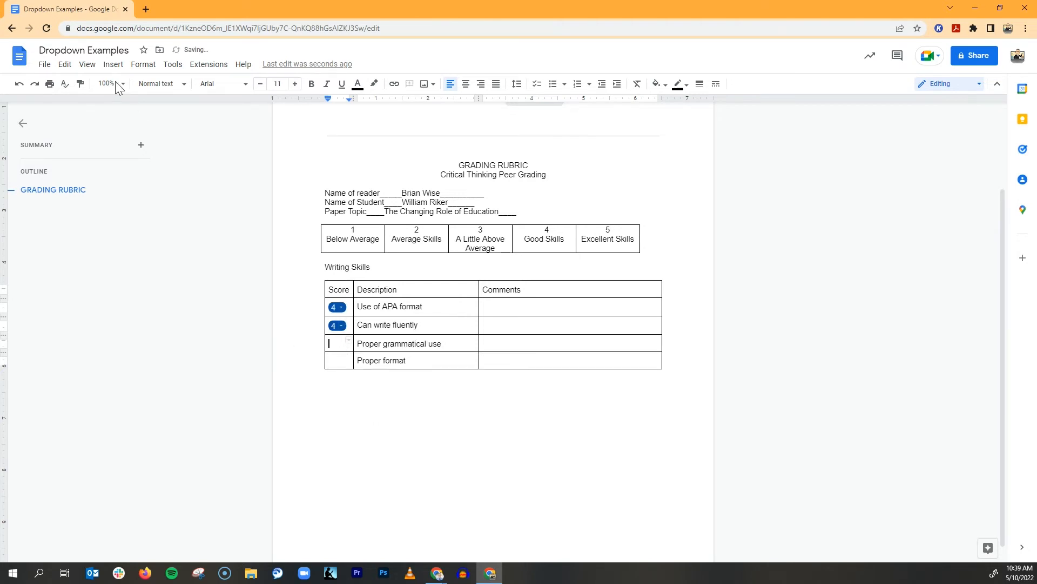
Edit the 4 point scale dropdown template, colour option 2 dark purple and save it.
left_click(113, 65)
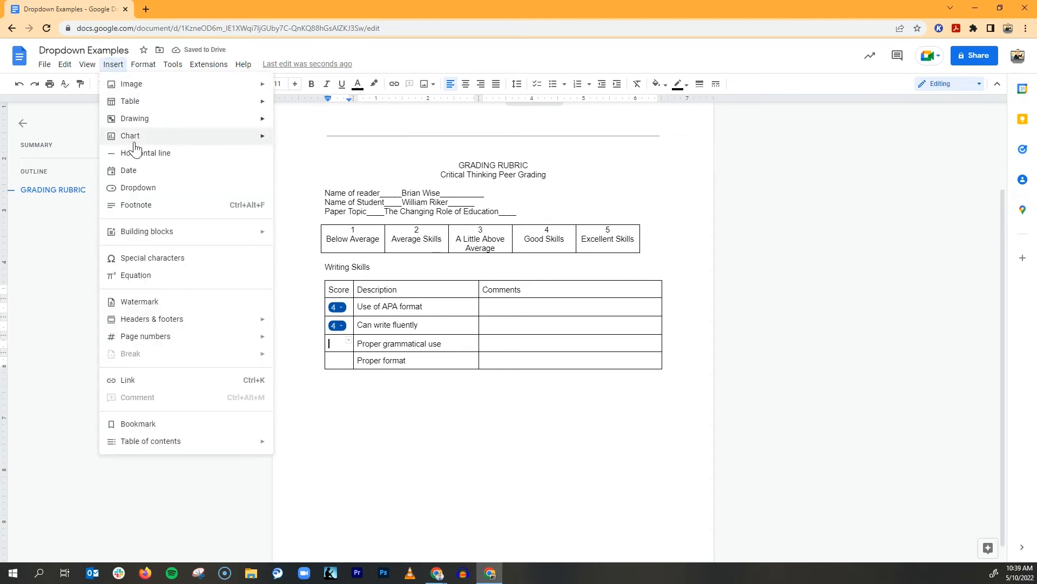
left_click(143, 188)
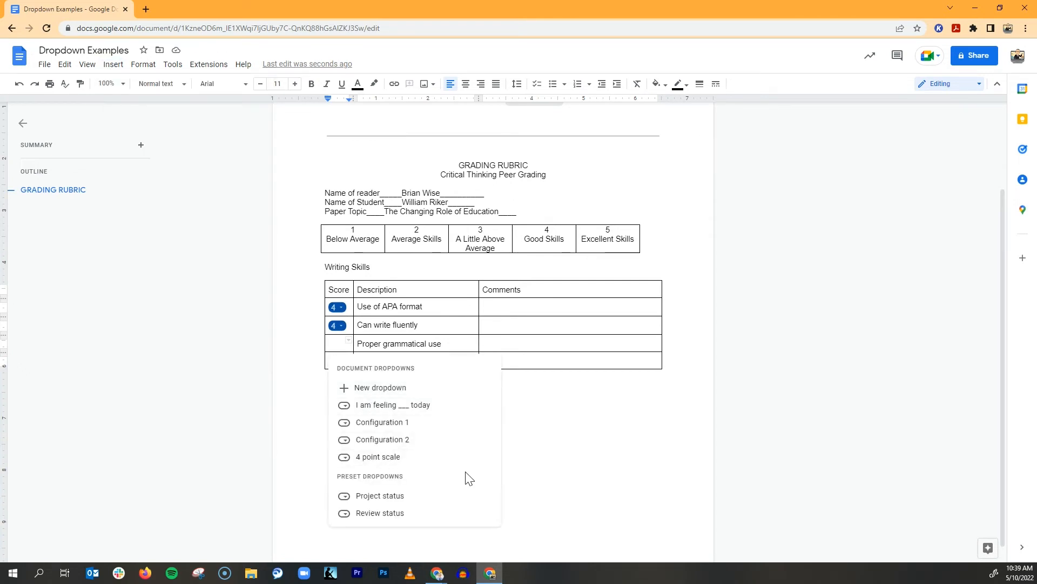
left_click(486, 457)
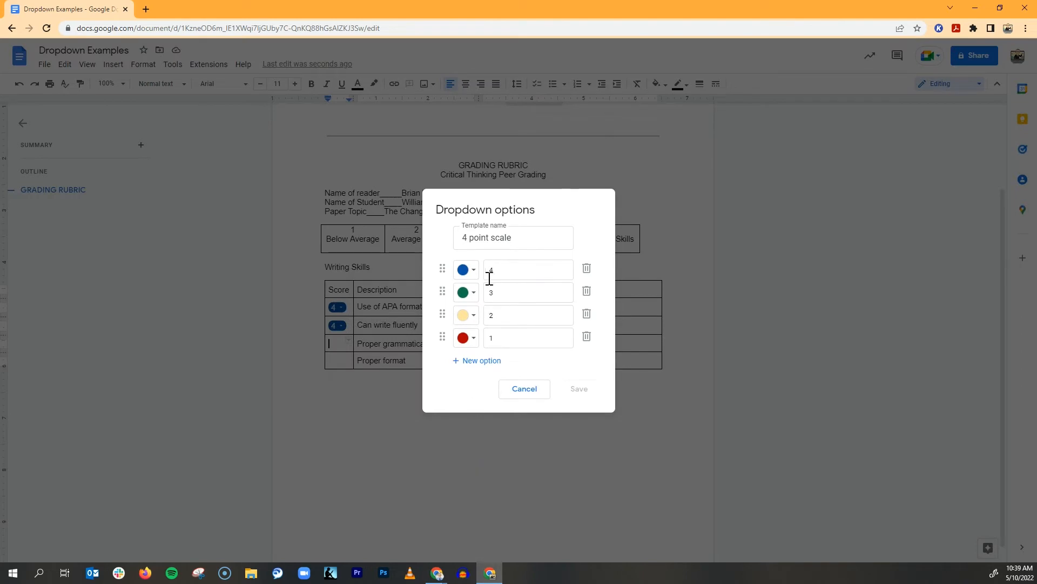
left_click(473, 315)
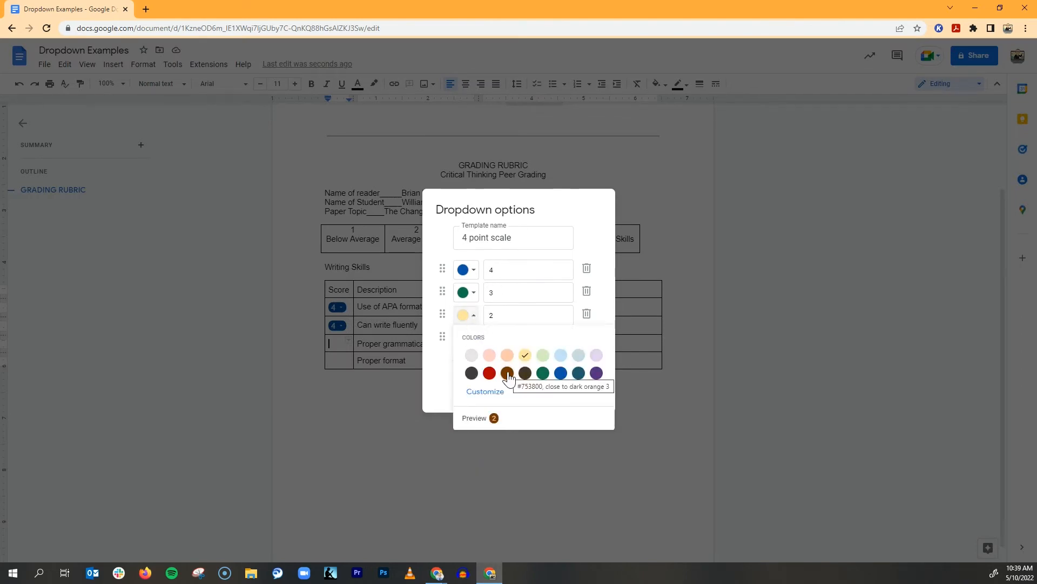
left_click(596, 373)
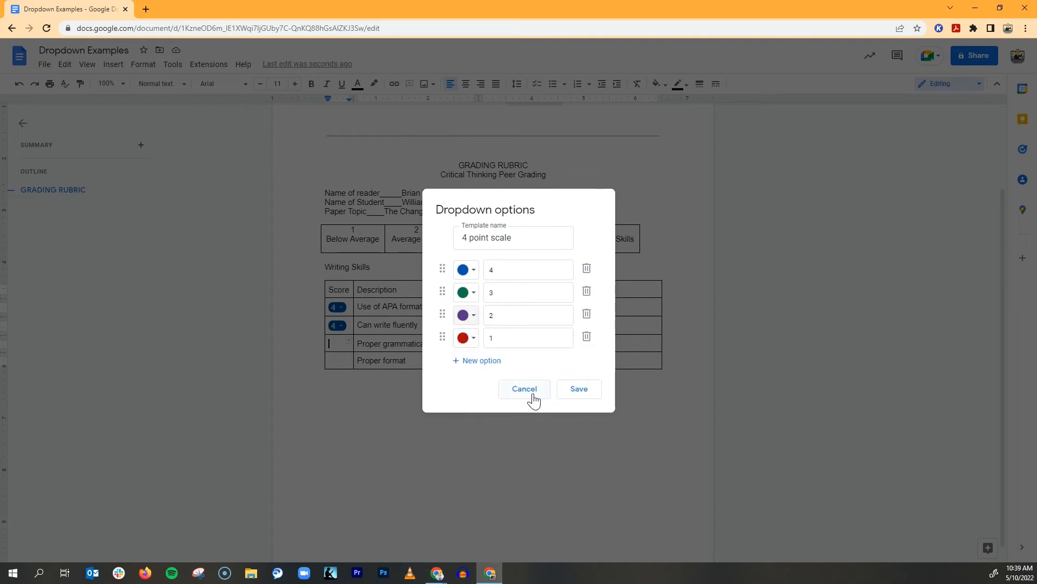
left_click(573, 389)
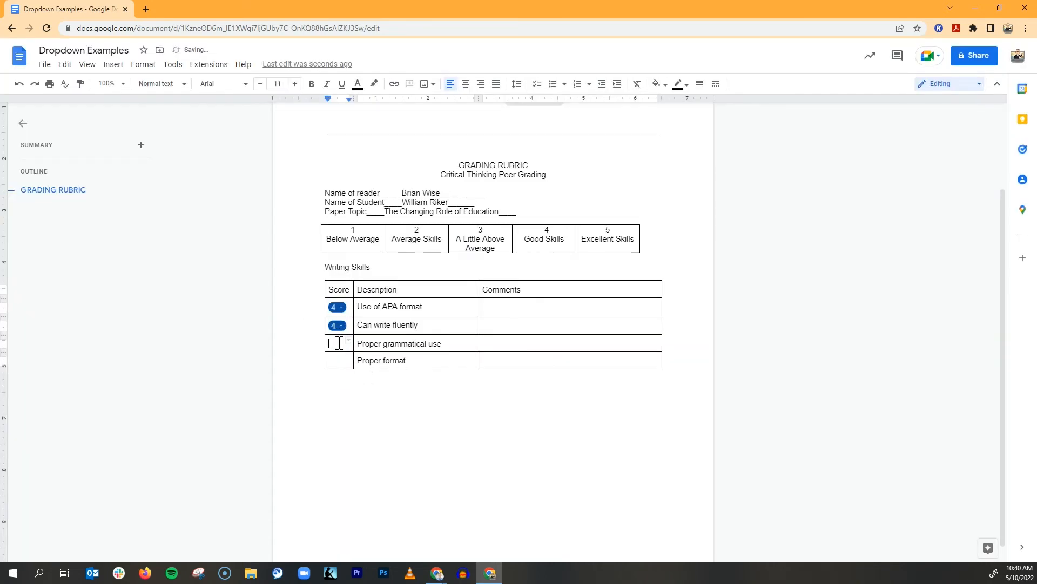
Insert the 4 point scale dropdown in the Score cell for Proper grammatical use and view the options in each score dropdown.
left_click(113, 64)
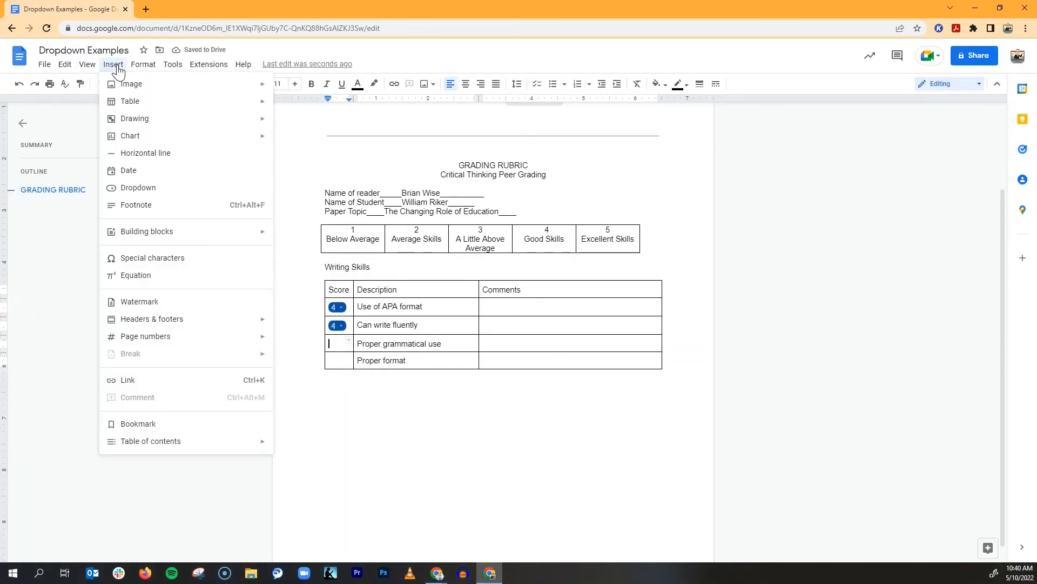
left_click(138, 188)
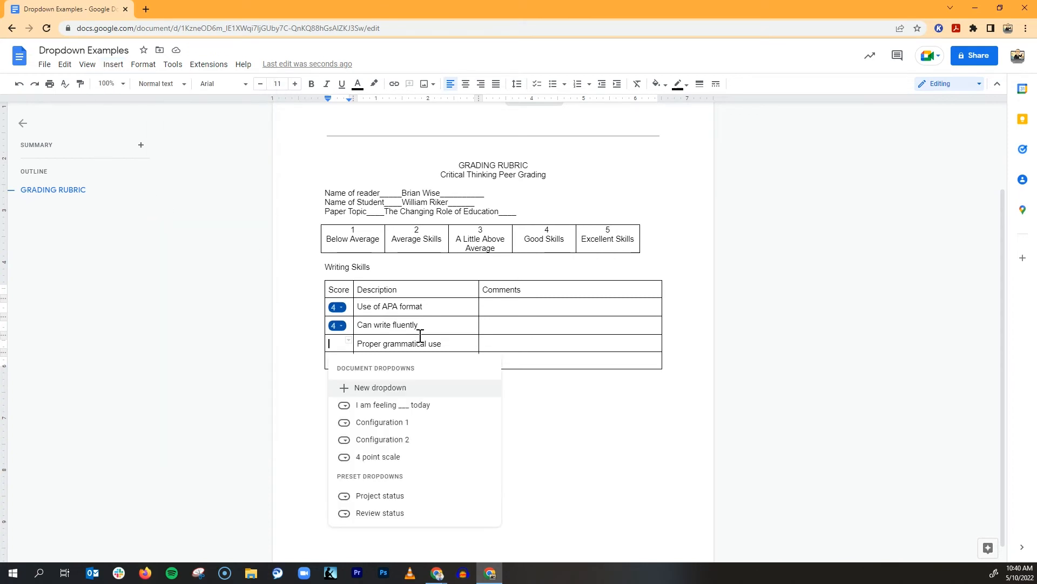
left_click(392, 458)
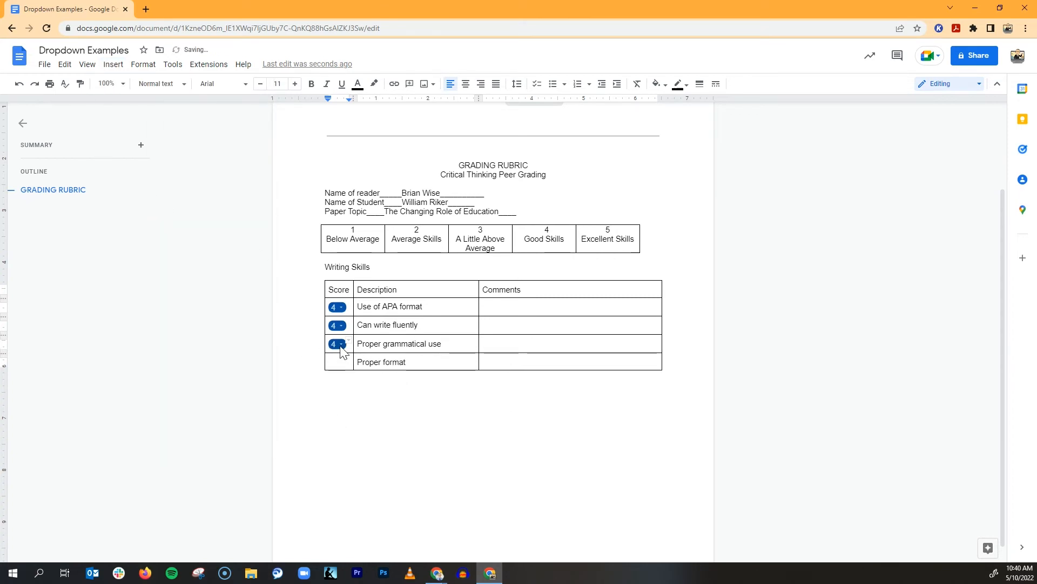
left_click(340, 346)
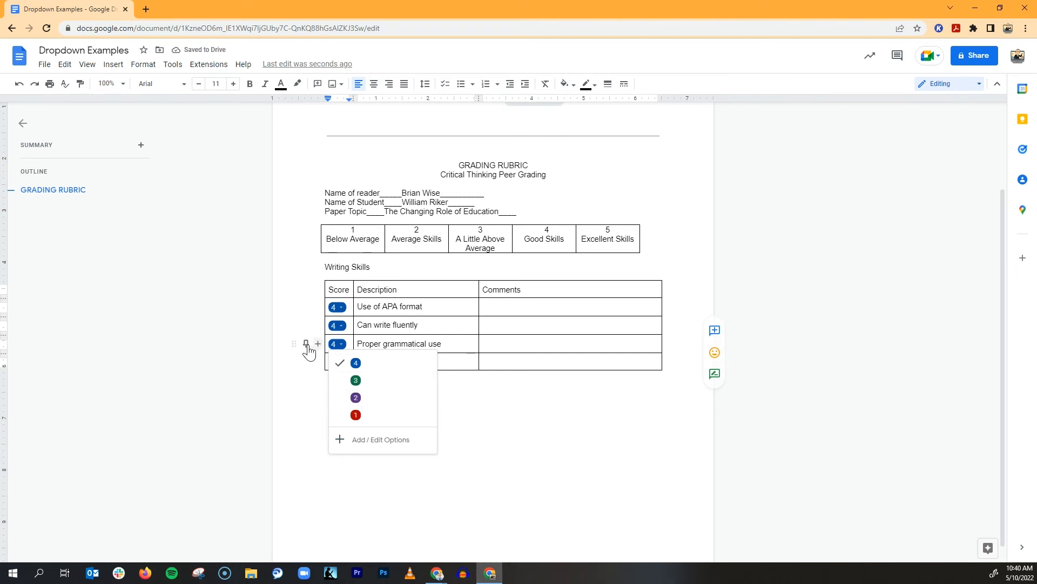
left_click(309, 351)
left_click(337, 326)
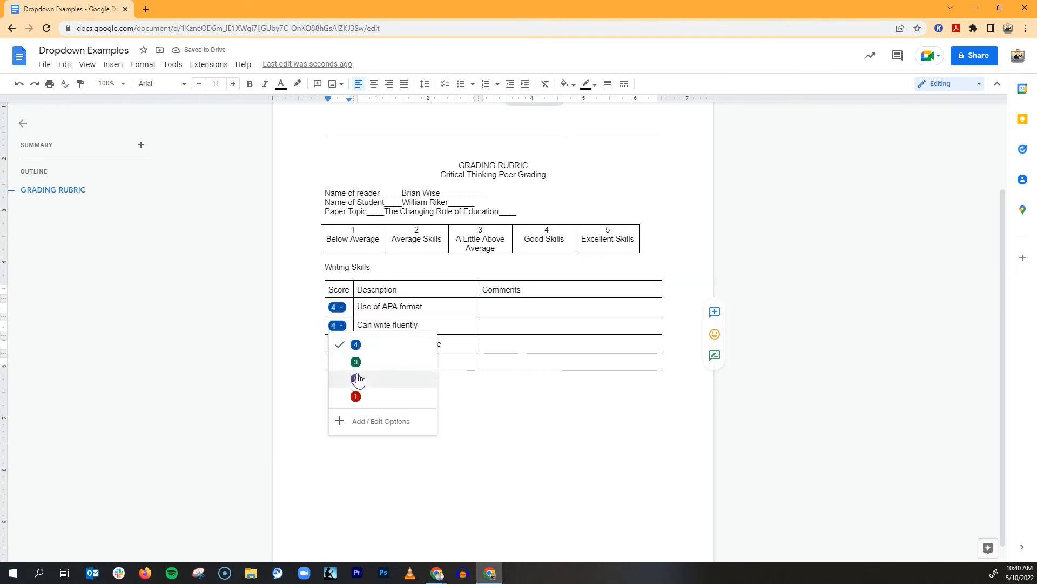
left_click(342, 310)
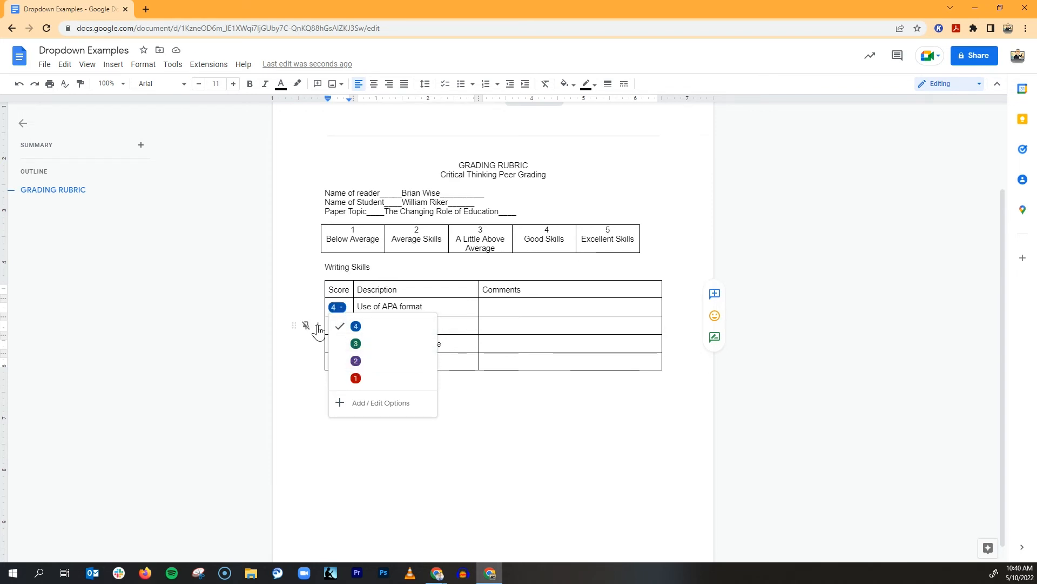
Add a table row below Can write fluently, and recolour option 2 light yellow in all 4 point scale dropdowns.
left_click(319, 326)
left_click(339, 308)
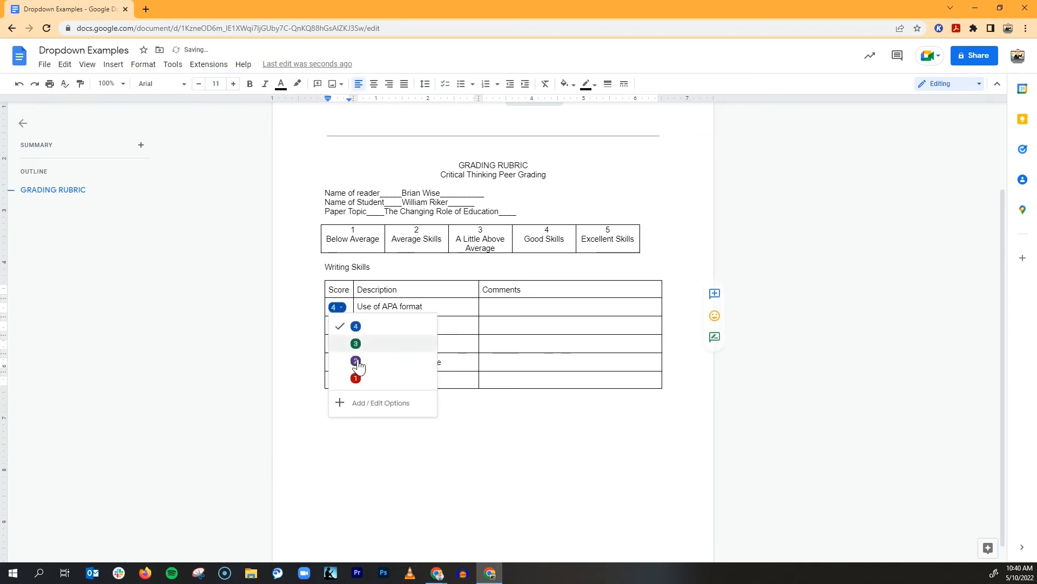
left_click(389, 406)
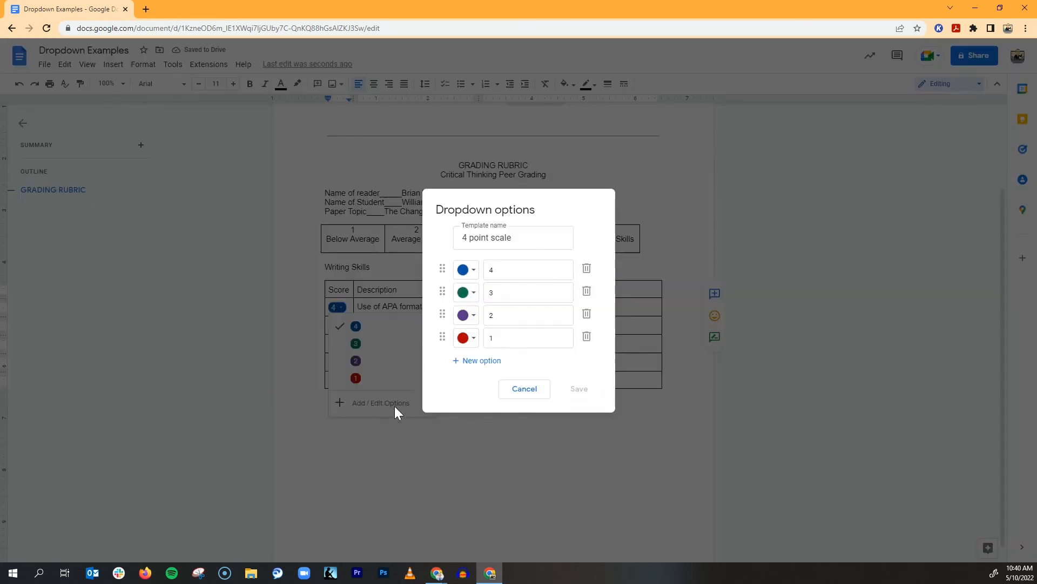
left_click(465, 315)
left_click(508, 373)
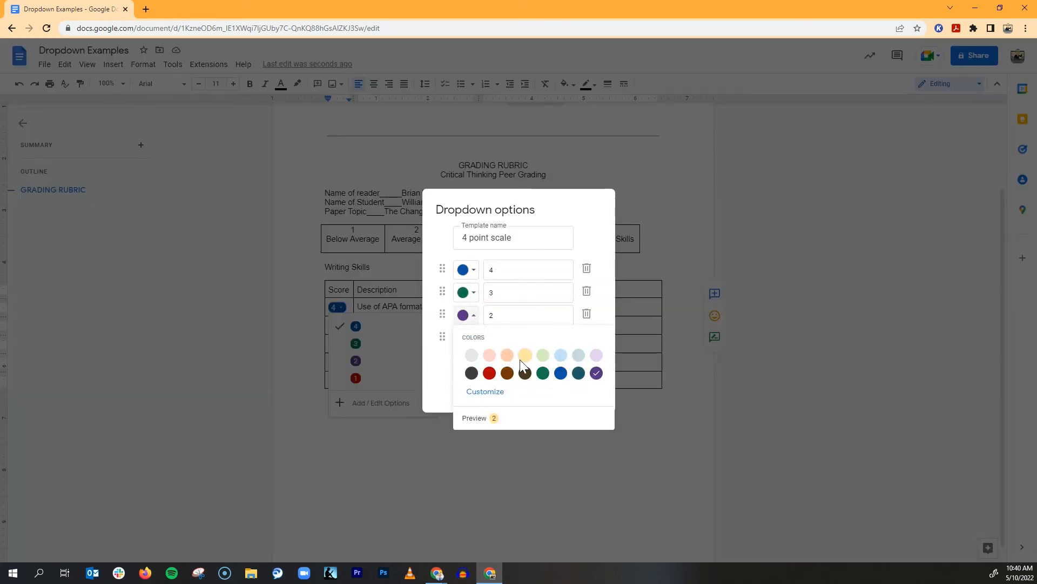
left_click(565, 387)
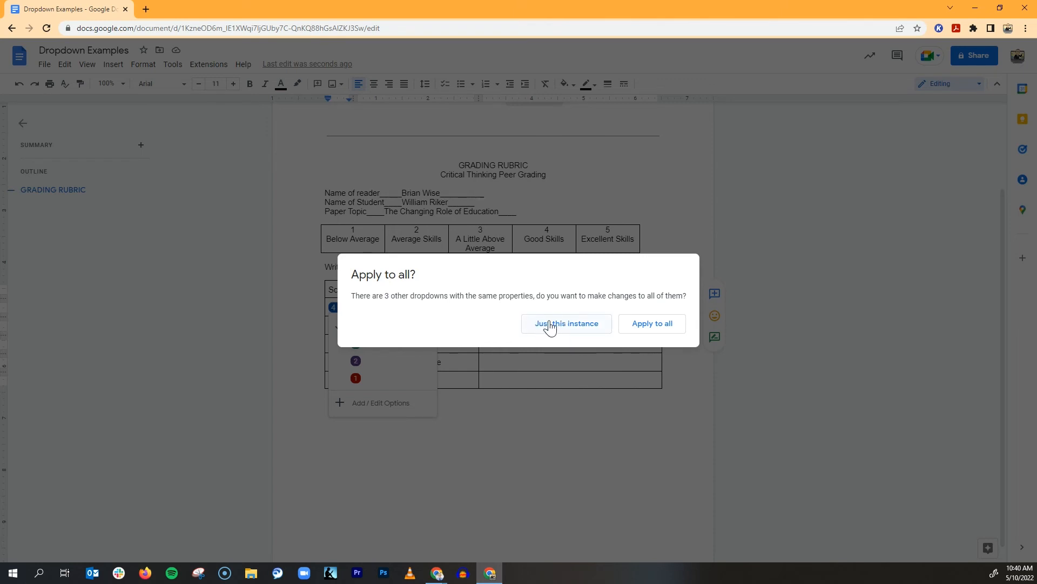
left_click(652, 324)
left_click(478, 432)
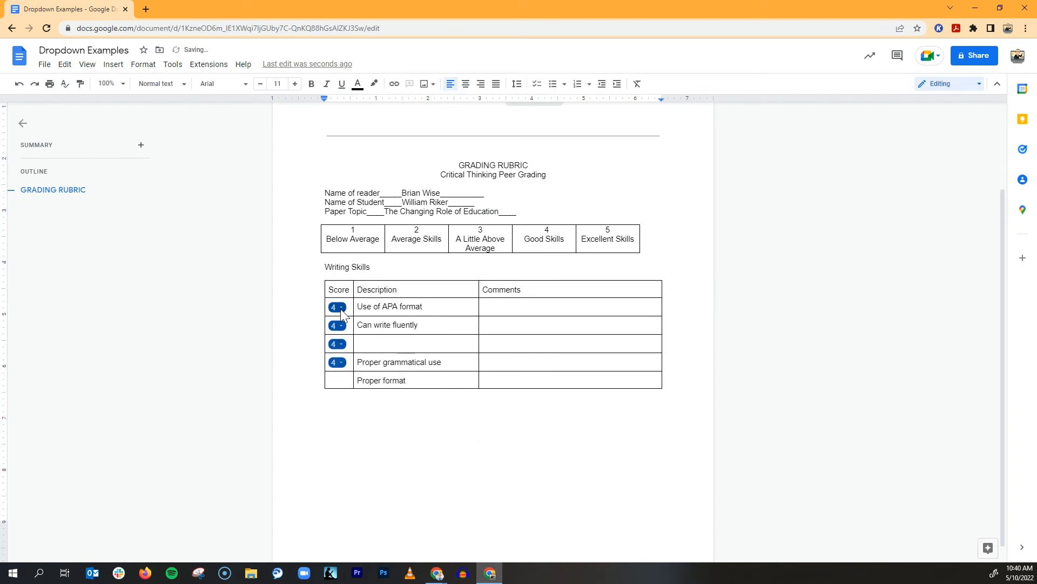
left_click(341, 310)
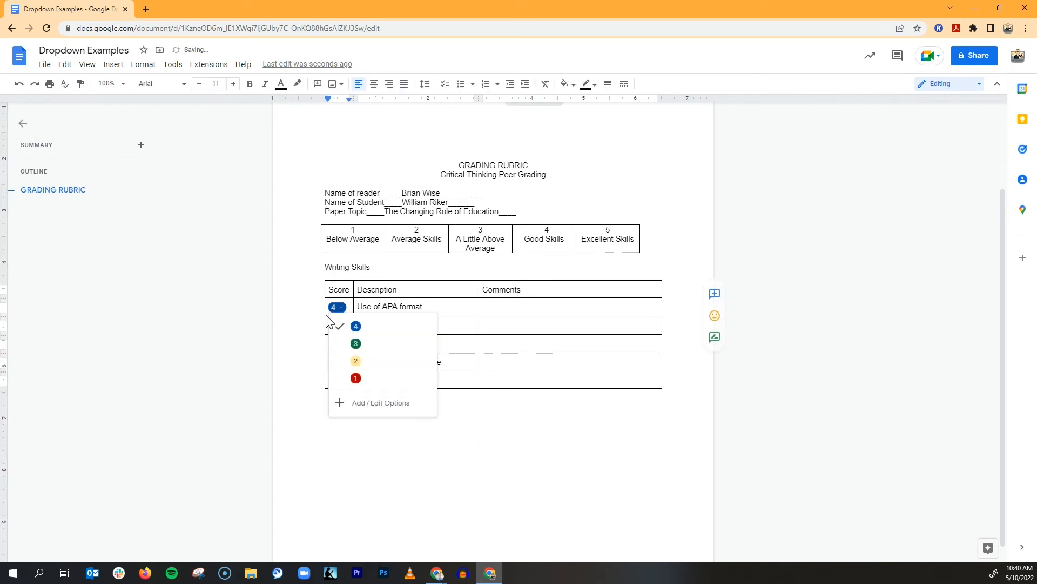
left_click(384, 443)
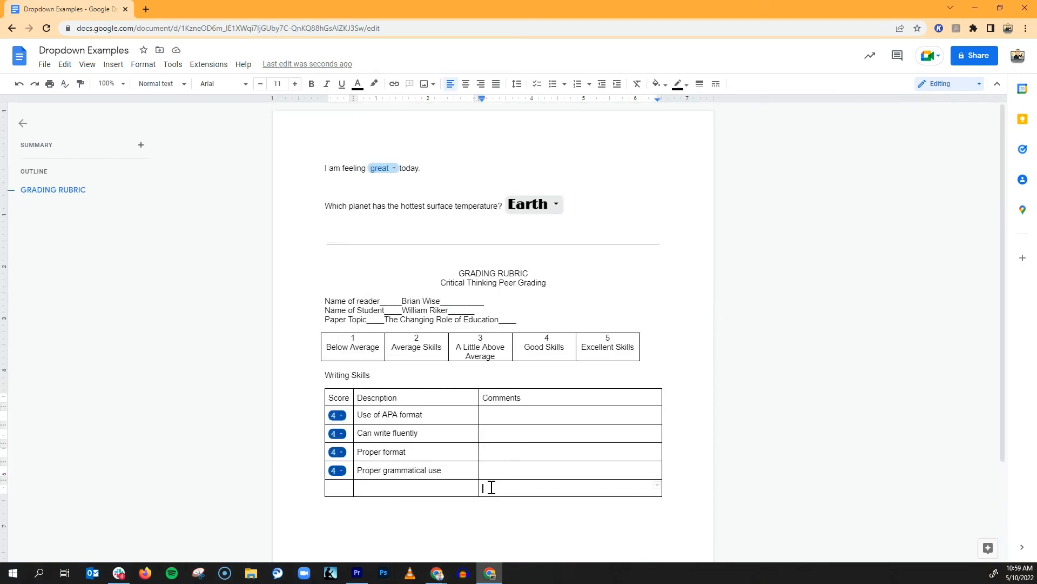
Add three more blank rows at the end of the Writing Skills table.
double_click(492, 487)
key("Tab")
key("Tab")
key("Tab")
key("Tab")
key("Tab")
key("Tab")
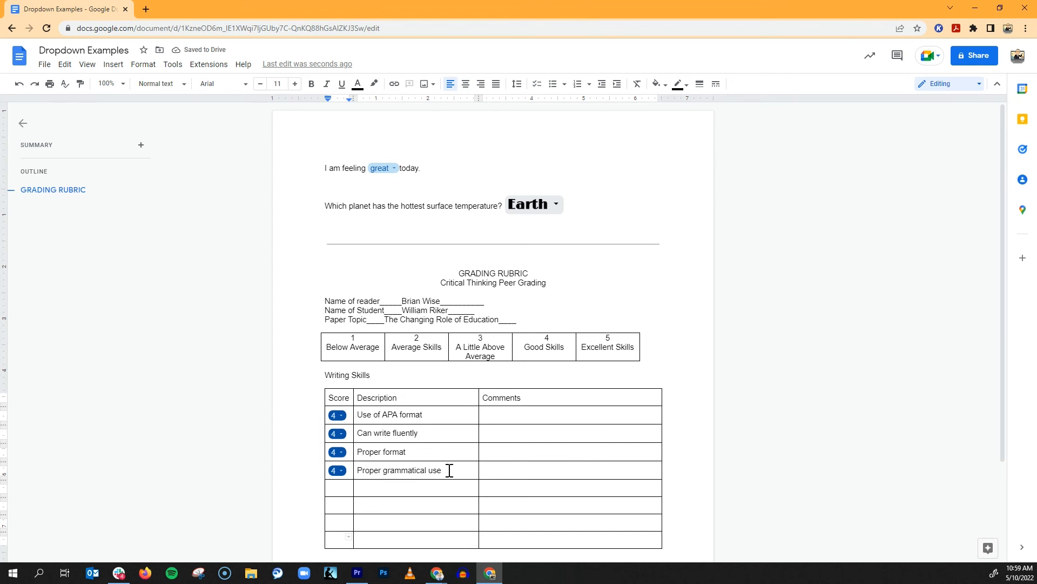
Copy the Score dropdown and description of Proper grammatical use into the four blank rows below, and view the copied dropdowns' options.
left_click_drag(449, 470, 324, 465)
key("ctrl+c")
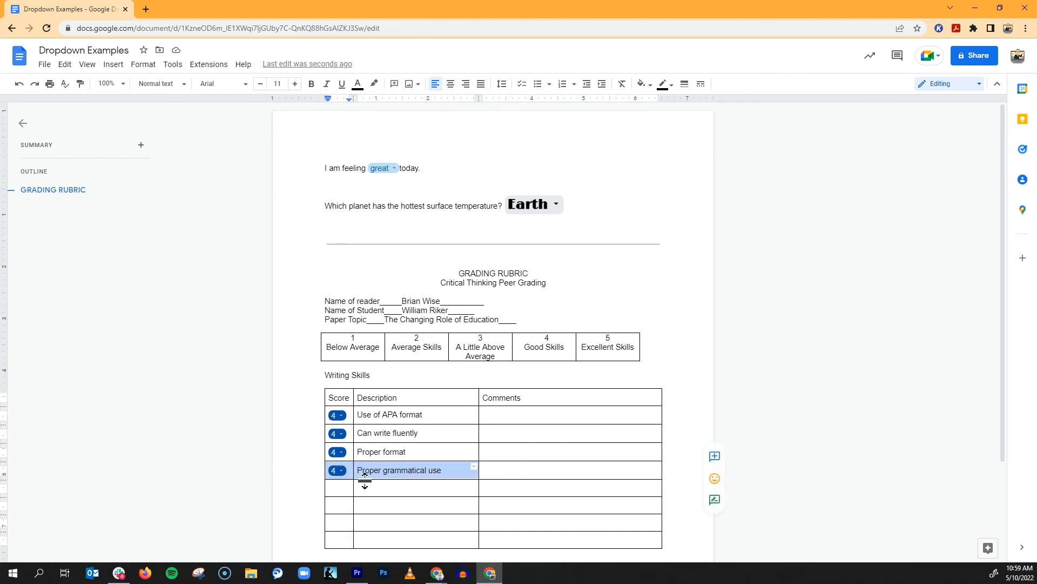
left_click_drag(372, 489, 340, 523)
key("ctrl+v")
key("ctrl+v")
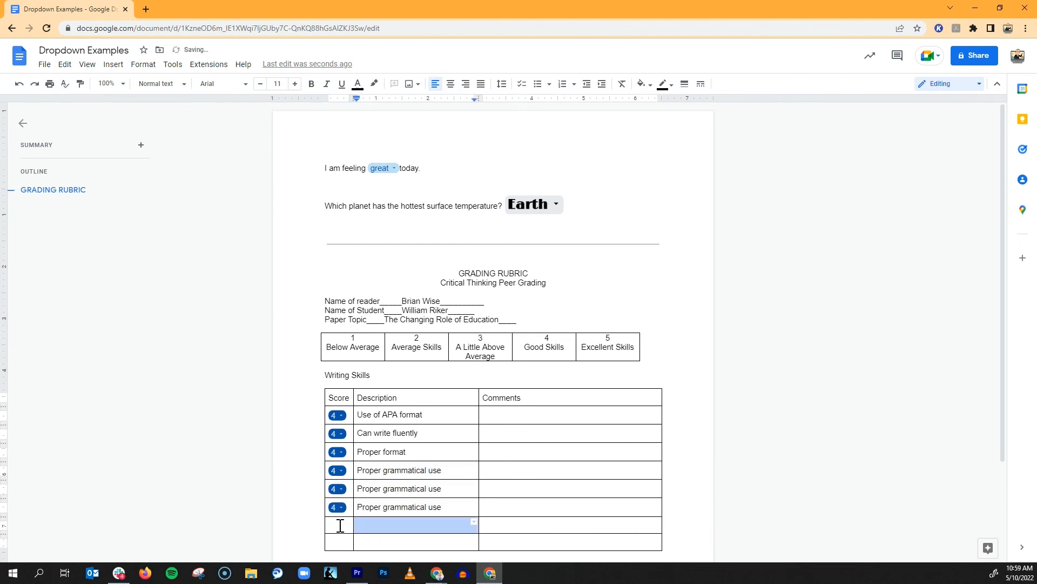
key("ctrl+v")
left_click(343, 511)
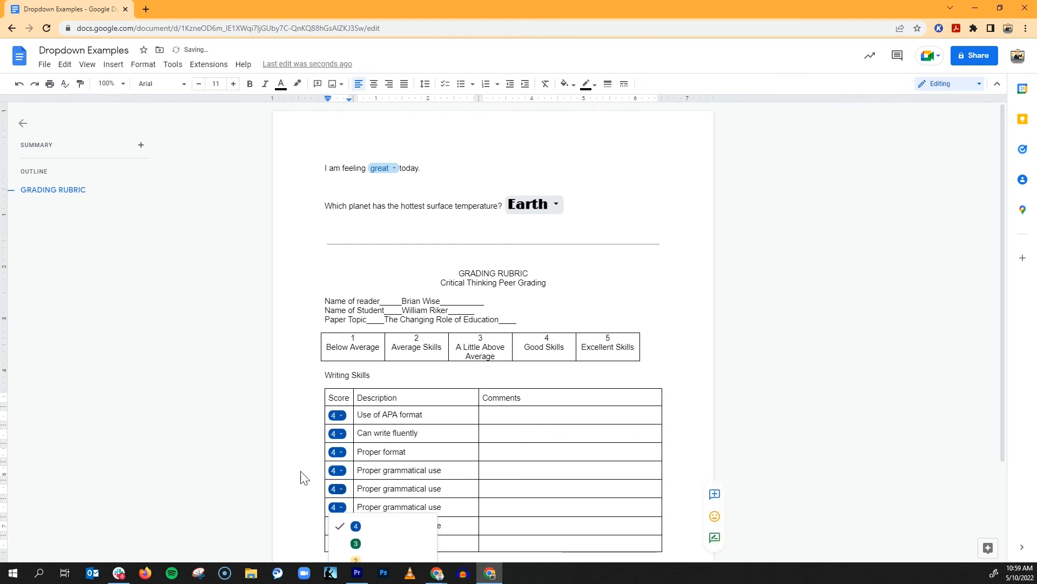
scroll(300, 478, "down", 2)
left_click(341, 365)
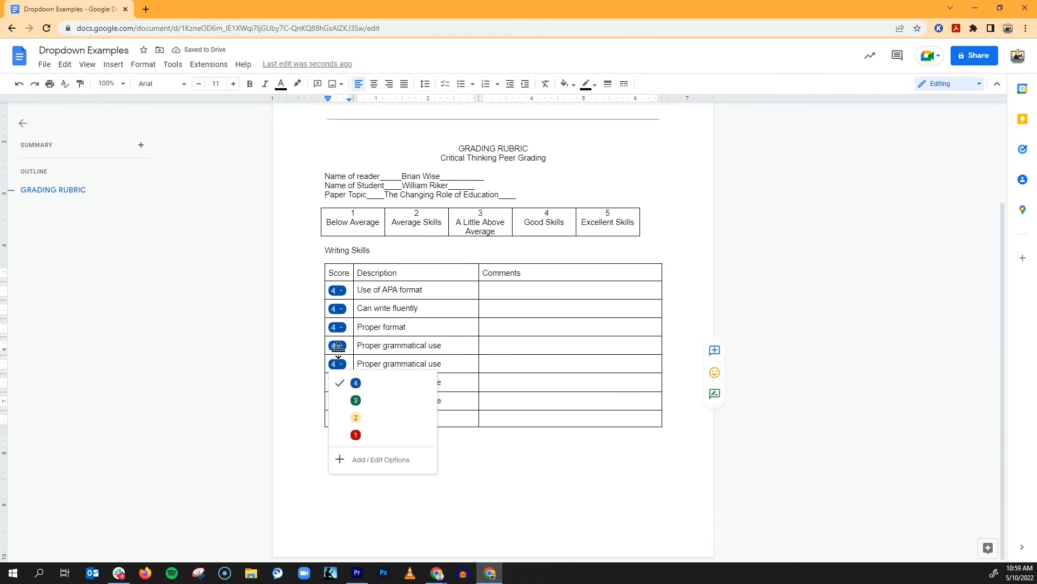
left_click(341, 348)
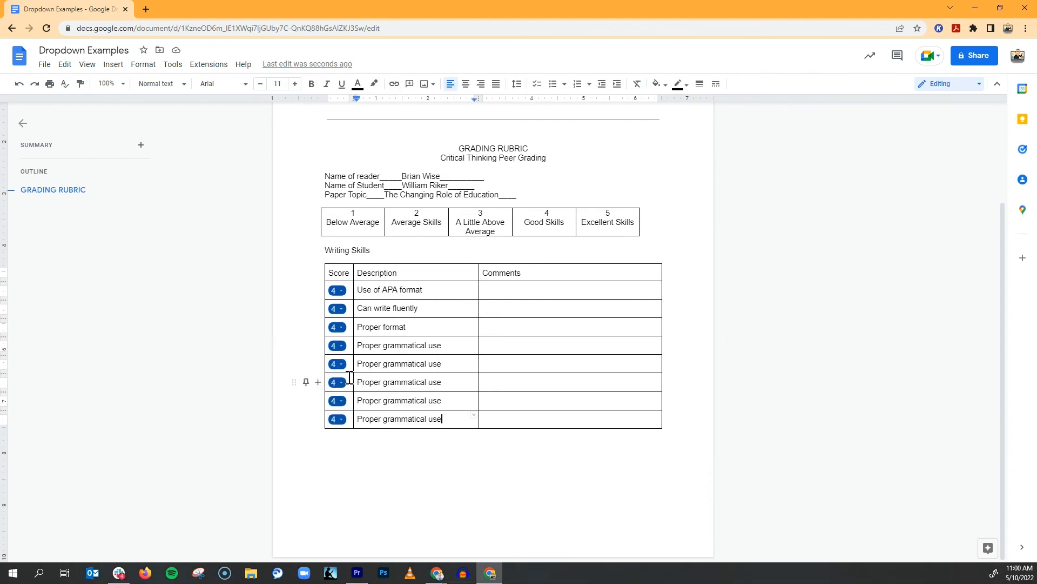